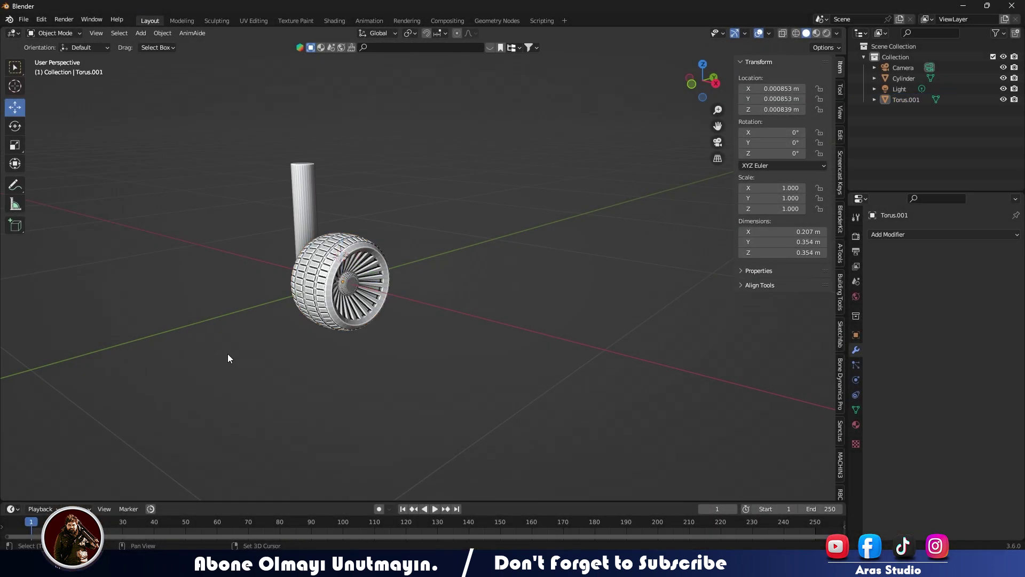
Step: Set the wheel's origin to its geometry
{"action": "middle_click_drag", "start_coordinate": [227, 353], "coordinate": [405, 331], "text": "shift"}
{"action": "scroll", "coordinate": [287, 344], "scroll_direction": "up", "scroll_amount": 2}
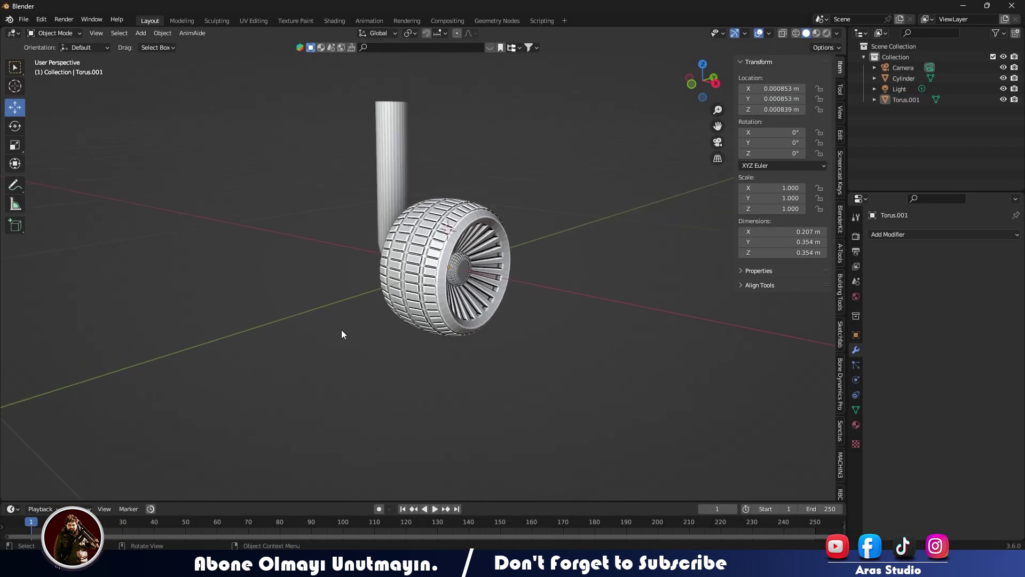
{"action": "left_click", "coordinate": [408, 260]}
{"action": "right_click", "coordinate": [413, 253]}
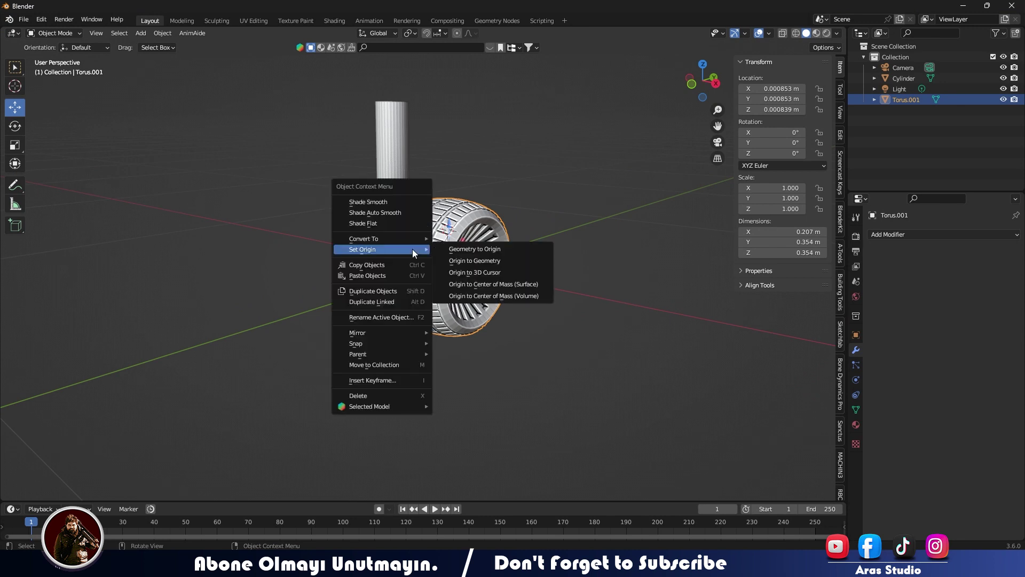
{"action": "mouse_move", "coordinate": [387, 253]}
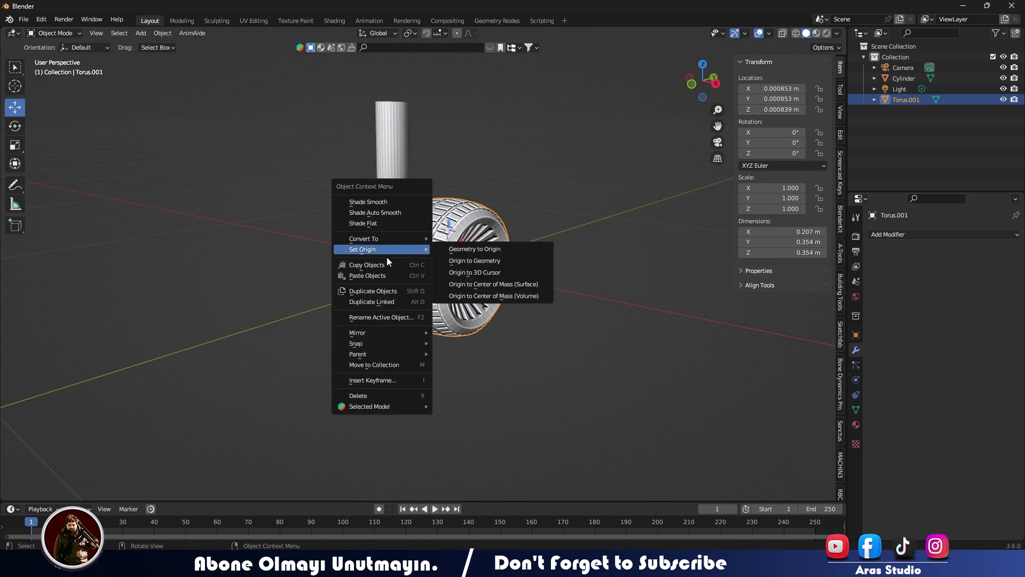
{"action": "left_click", "coordinate": [461, 262]}
Step: Set the origin of the bent cylinder strut to its geometry
{"action": "left_click", "coordinate": [393, 183]}
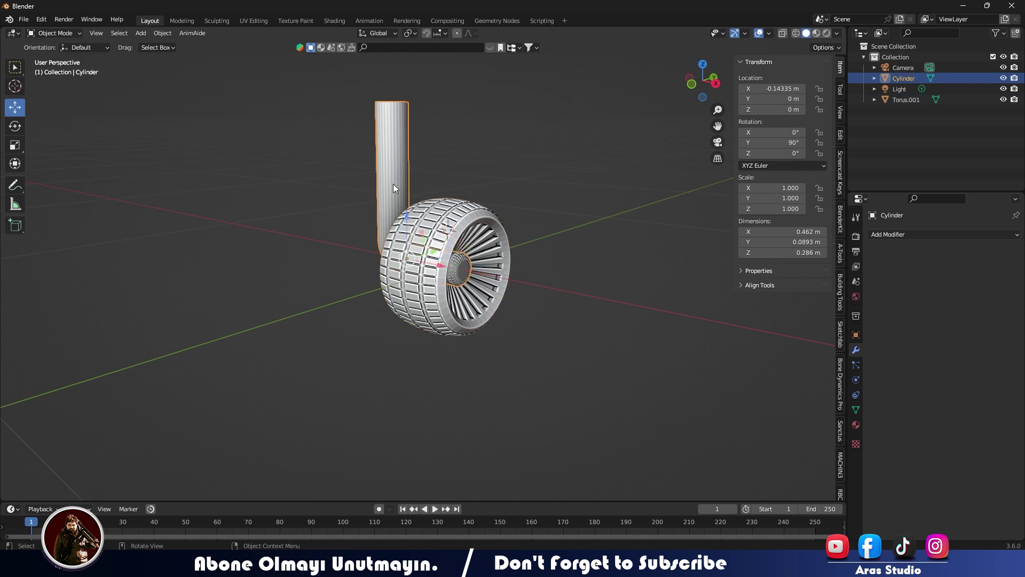
{"action": "right_click", "coordinate": [393, 184]}
{"action": "mouse_move", "coordinate": [388, 184]}
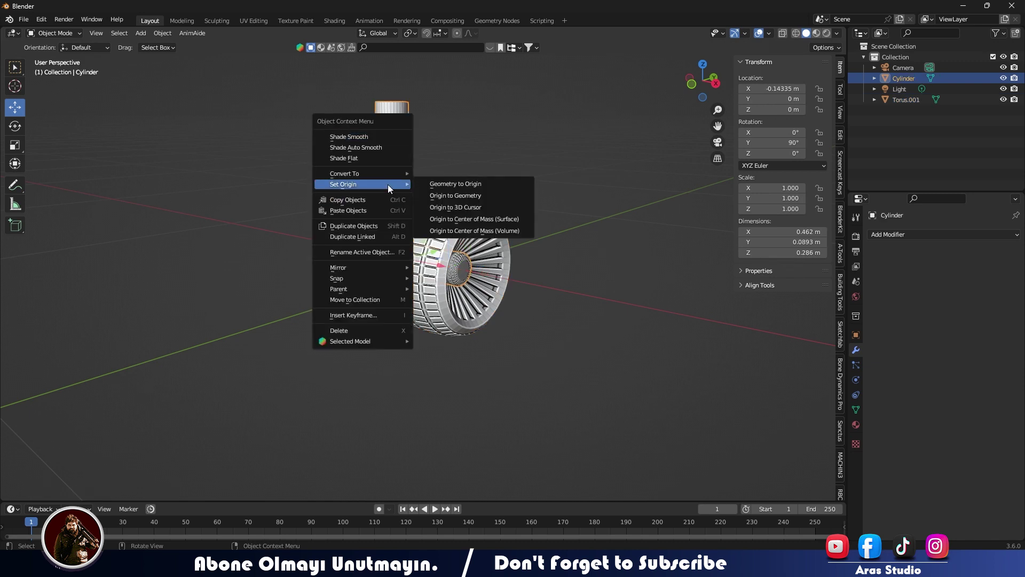
{"action": "left_click", "coordinate": [422, 195]}
Step: Apply the cylinder's scale
{"action": "key", "text": "shift+a"}
{"action": "key", "text": "shift+a"}
{"action": "mouse_move", "coordinate": [221, 202]}
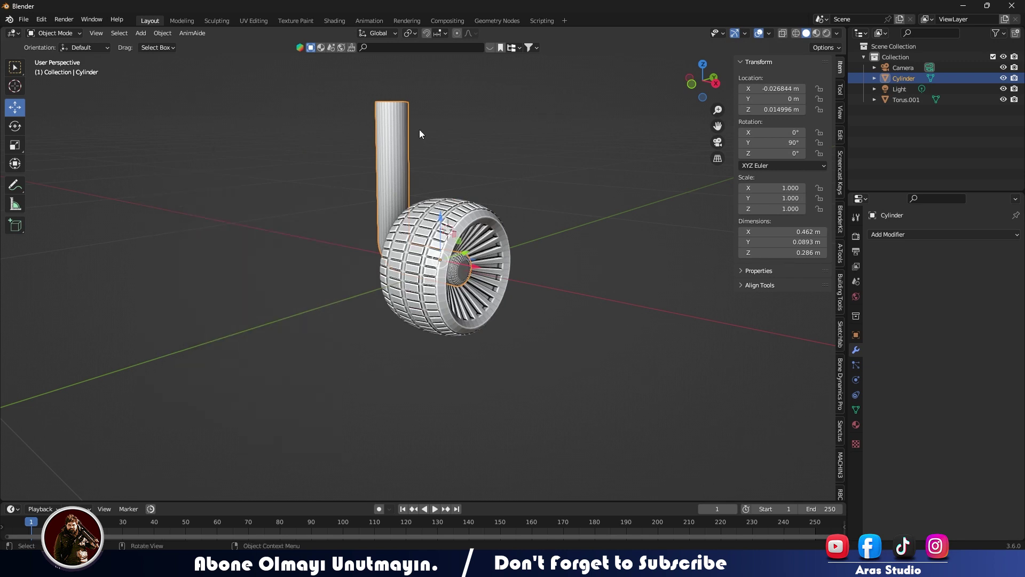
{"action": "key", "text": "ctrl+a"}
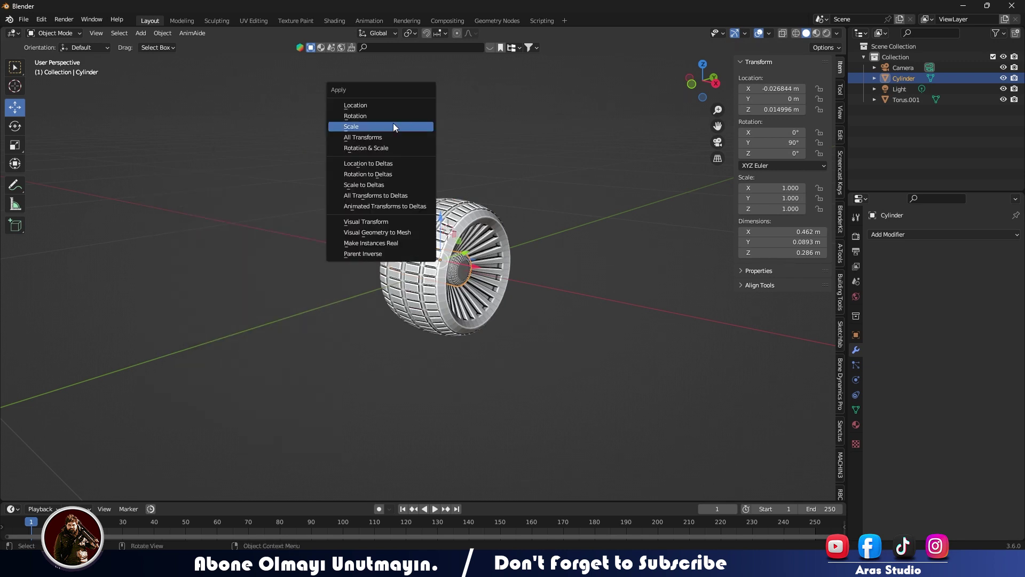
{"action": "left_click", "coordinate": [393, 126]}
Step: Turn on the Screencast Keys overlay in the viewport and select the wheel
{"action": "left_click", "coordinate": [840, 170]}
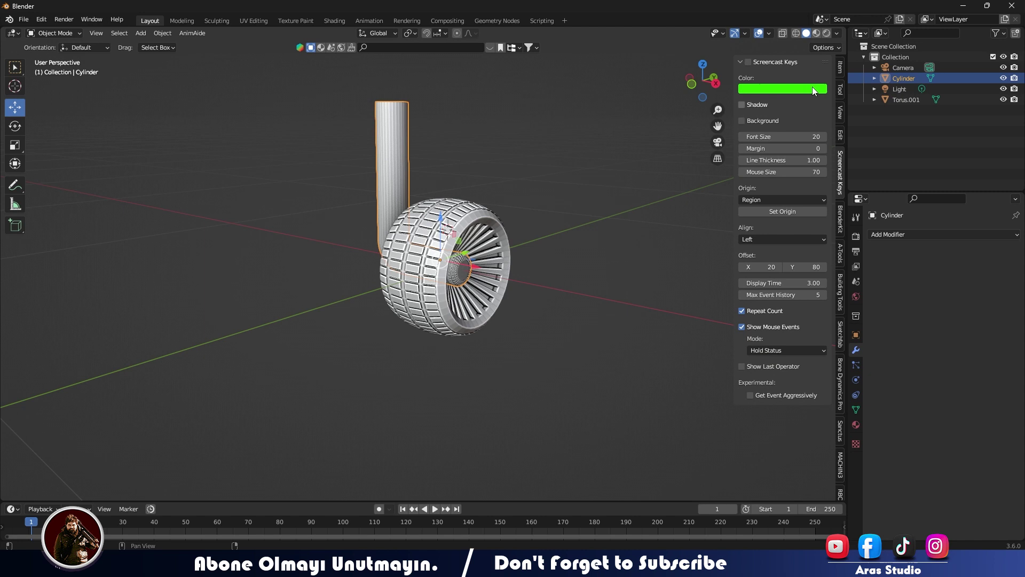
{"action": "left_click", "coordinate": [617, 336]}
{"action": "middle_click_drag", "start_coordinate": [618, 336], "coordinate": [513, 320]}
{"action": "left_click", "coordinate": [441, 269]}
{"action": "left_click", "coordinate": [439, 267]}
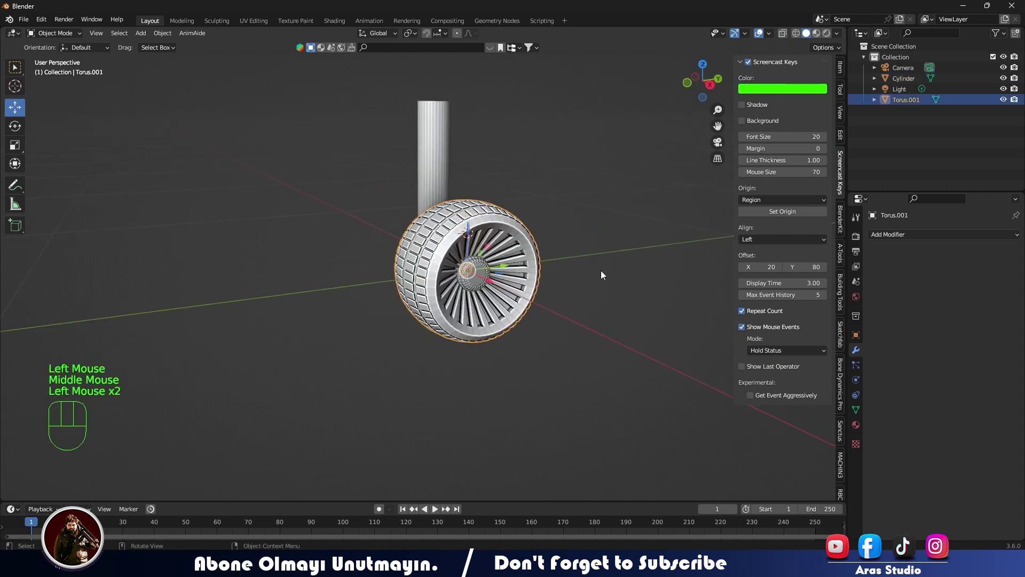
Step: Copy the cylinder's X location as a new driver and paste it onto the wheel's X rotation
{"action": "left_click", "coordinate": [840, 68]}
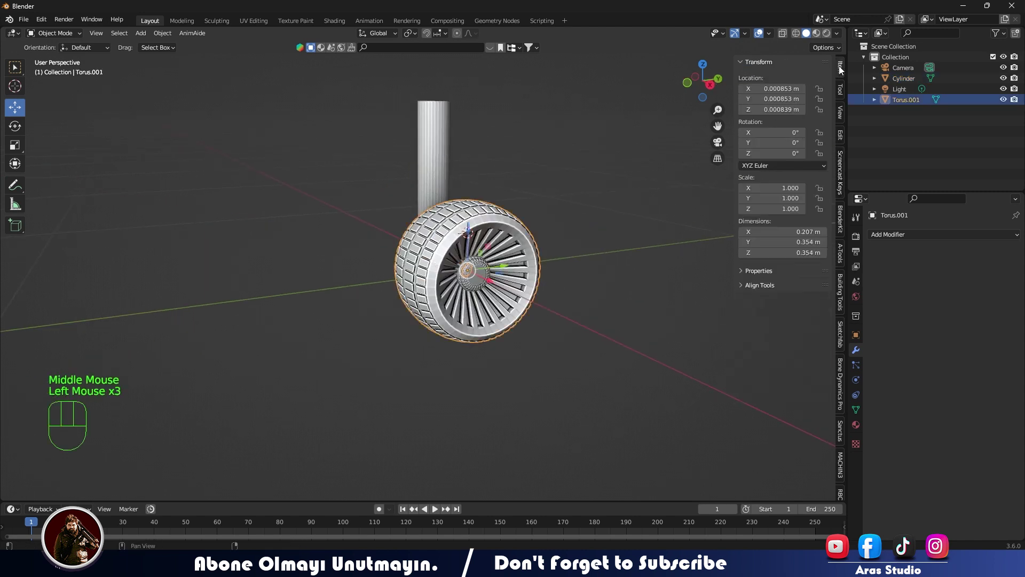
{"action": "left_click", "coordinate": [436, 141]}
{"action": "right_click", "coordinate": [775, 90]}
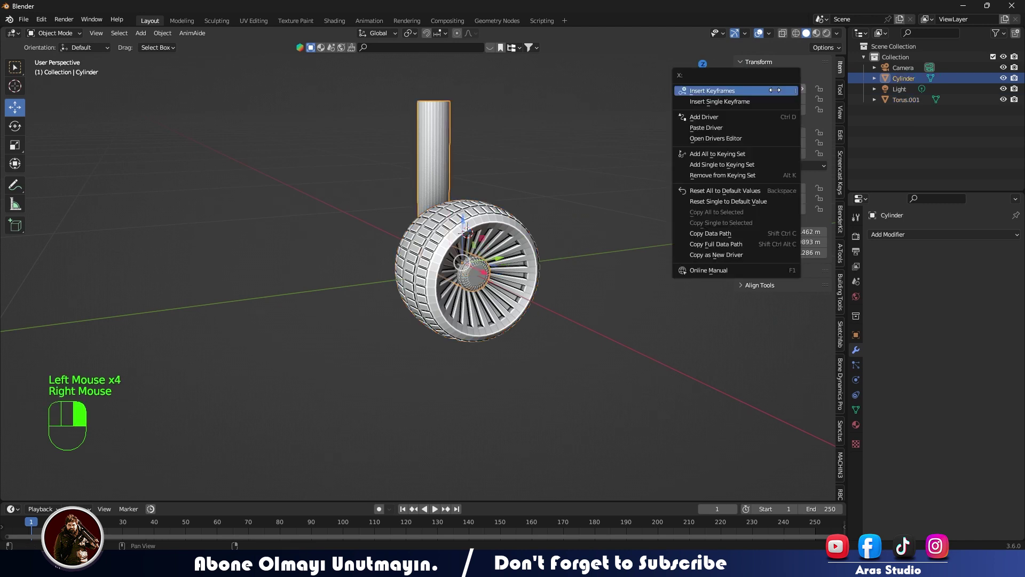
{"action": "left_click", "coordinate": [724, 252]}
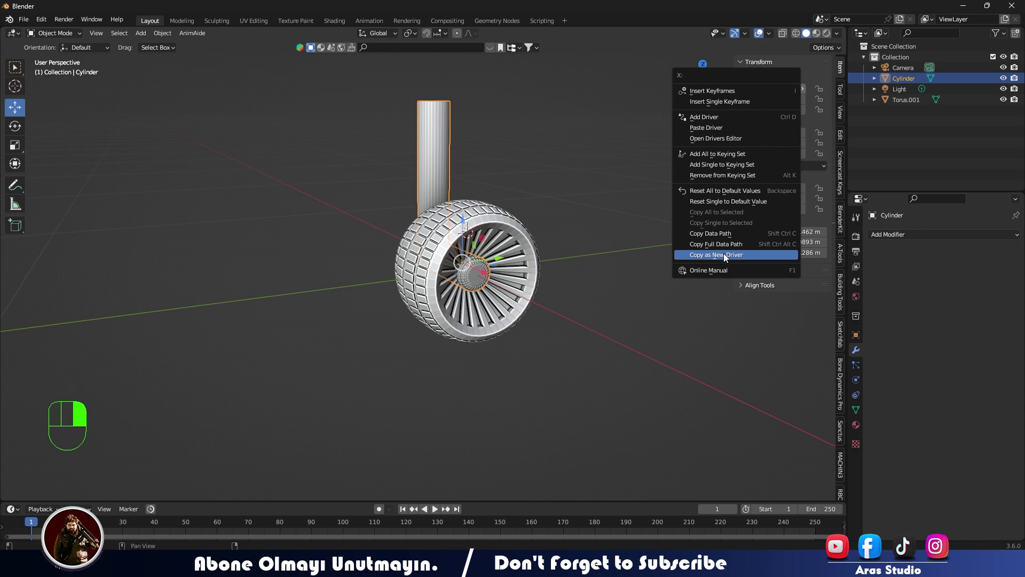
{"action": "left_click", "coordinate": [431, 229]}
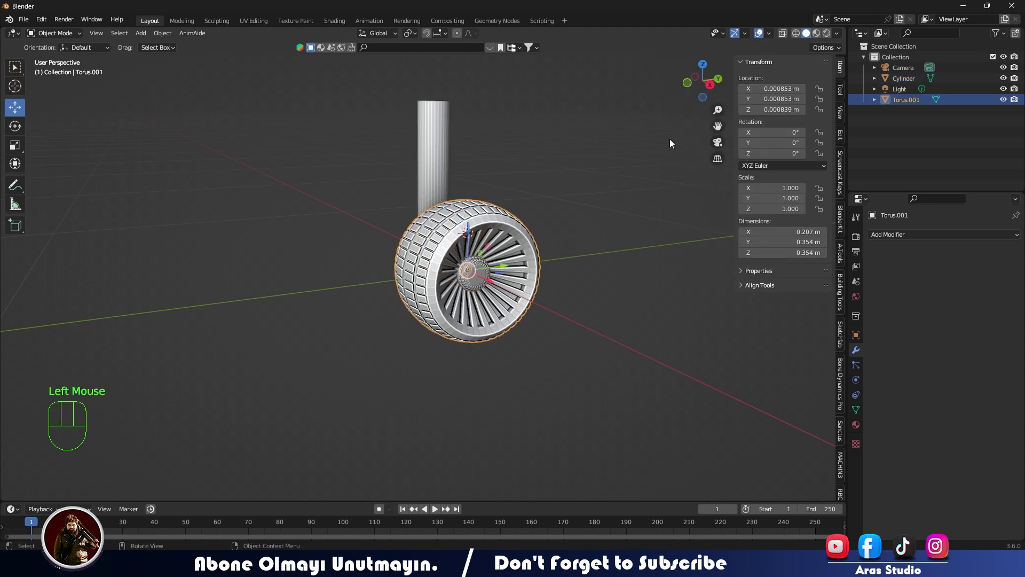
{"action": "right_click", "coordinate": [771, 134]}
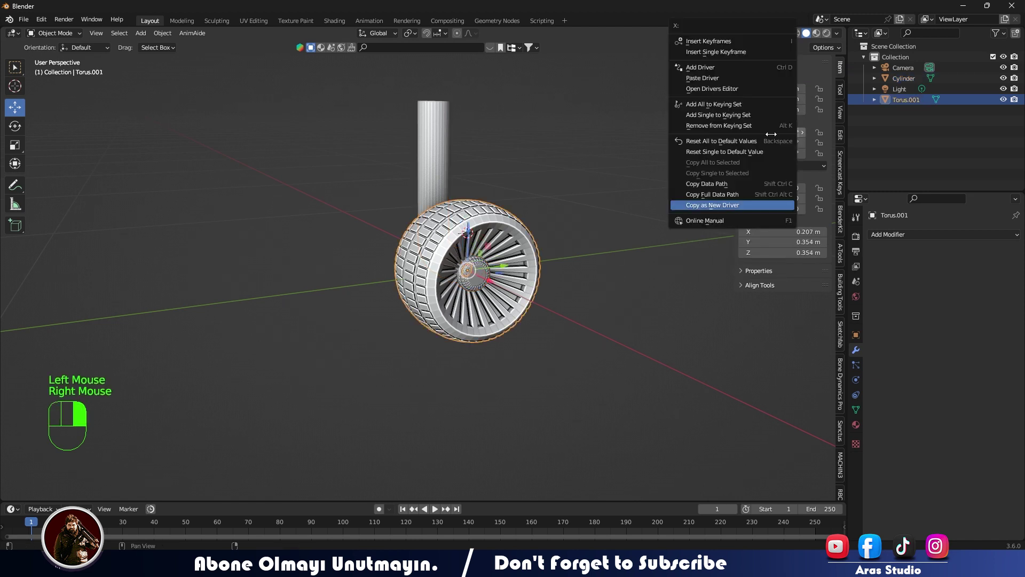
{"action": "left_click", "coordinate": [704, 79]}
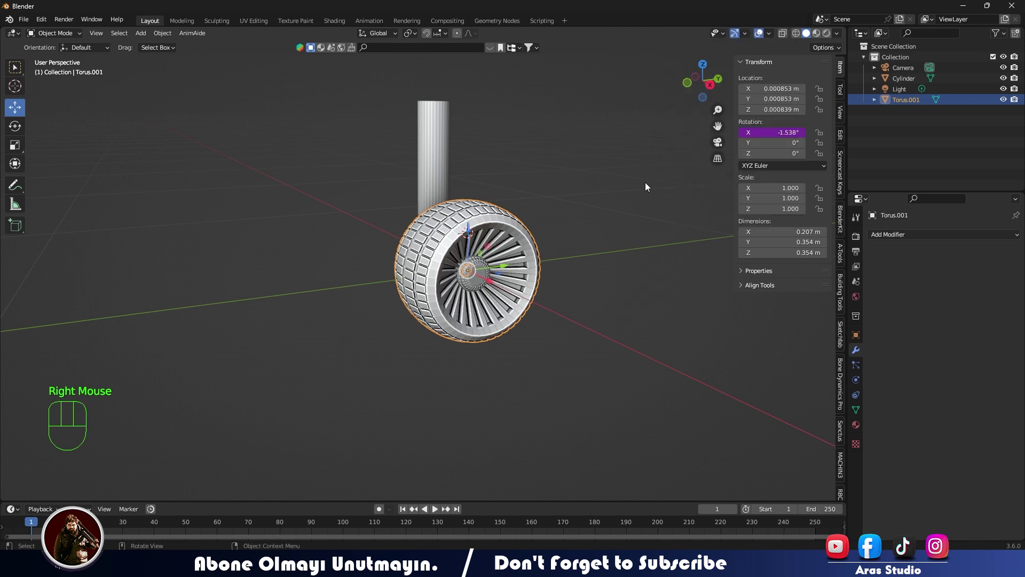
Step: Edit the wheel's X rotation driver to a Scripted Expression with a Transform Channel variable in Local Space
{"action": "right_click", "coordinate": [791, 132]}
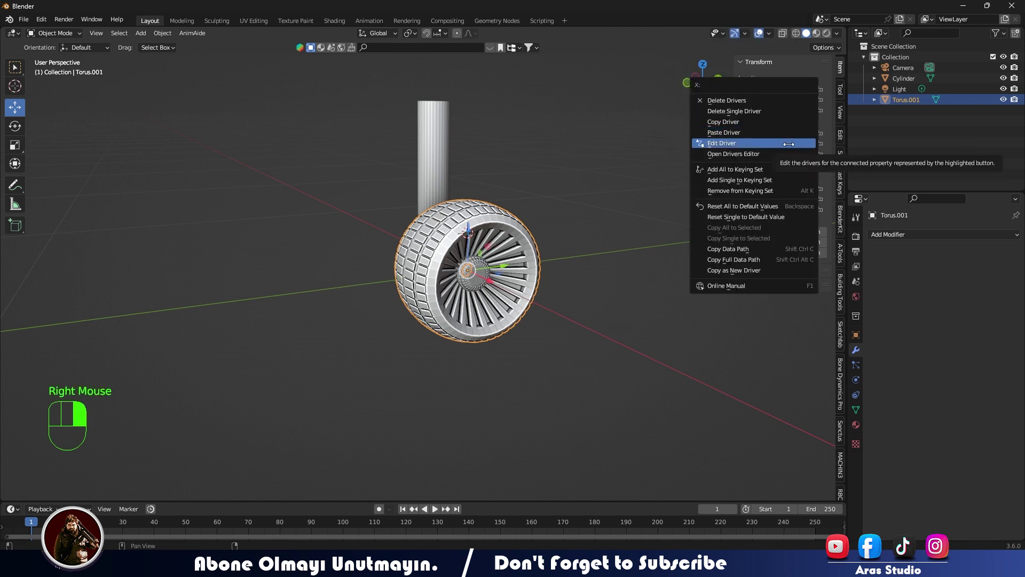
{"action": "right_click", "coordinate": [789, 144]}
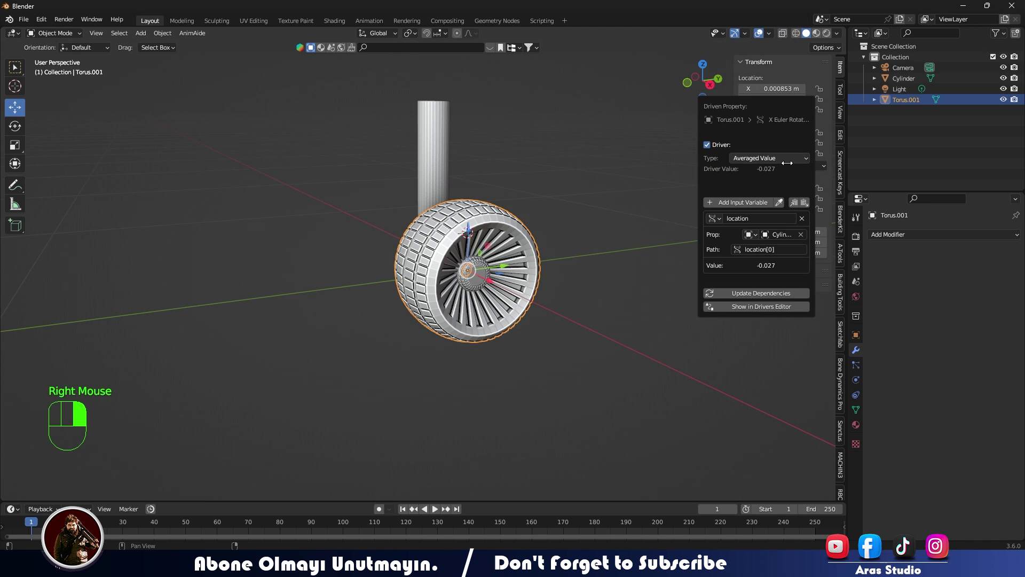
{"action": "left_click", "coordinate": [712, 218]}
{"action": "left_click", "coordinate": [729, 241]}
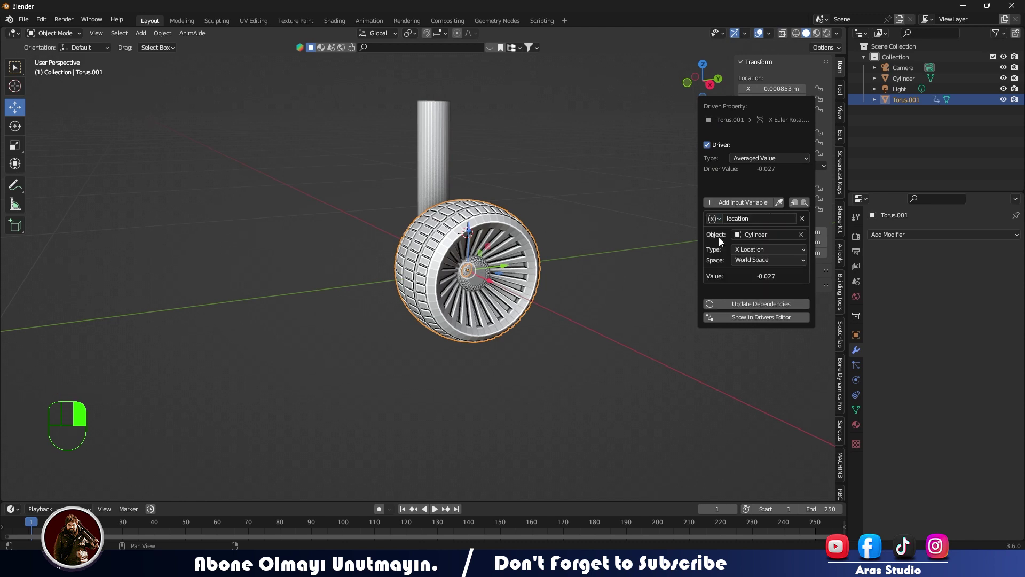
{"action": "left_click", "coordinate": [753, 155]}
{"action": "left_click", "coordinate": [750, 194]}
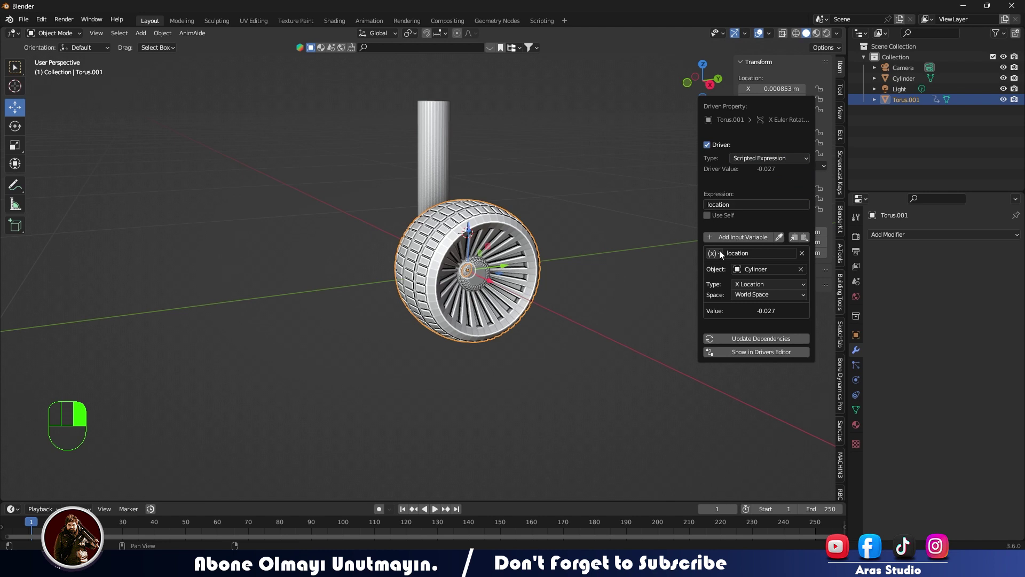
{"action": "left_click", "coordinate": [744, 295]}
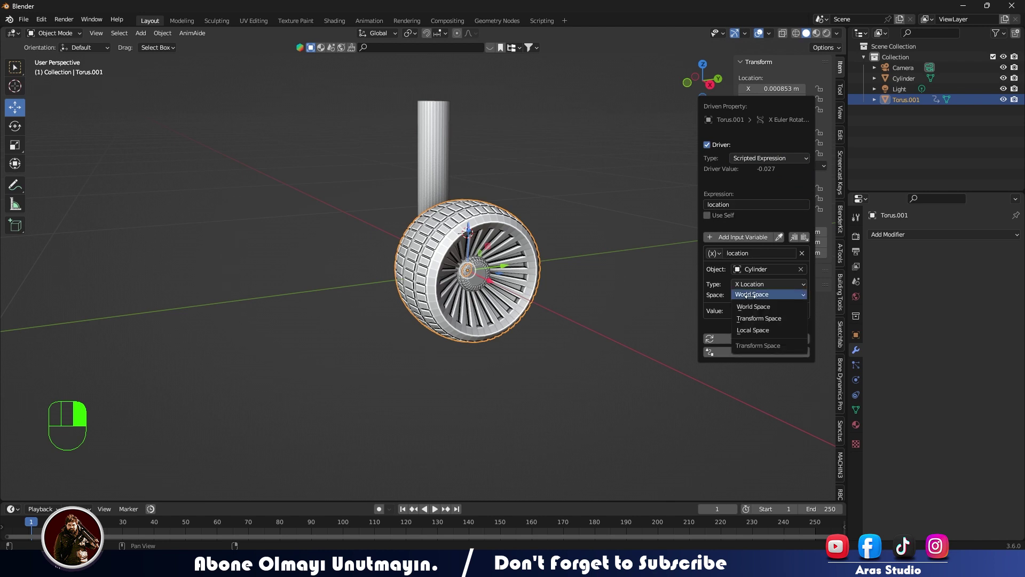
{"action": "left_click", "coordinate": [750, 330]}
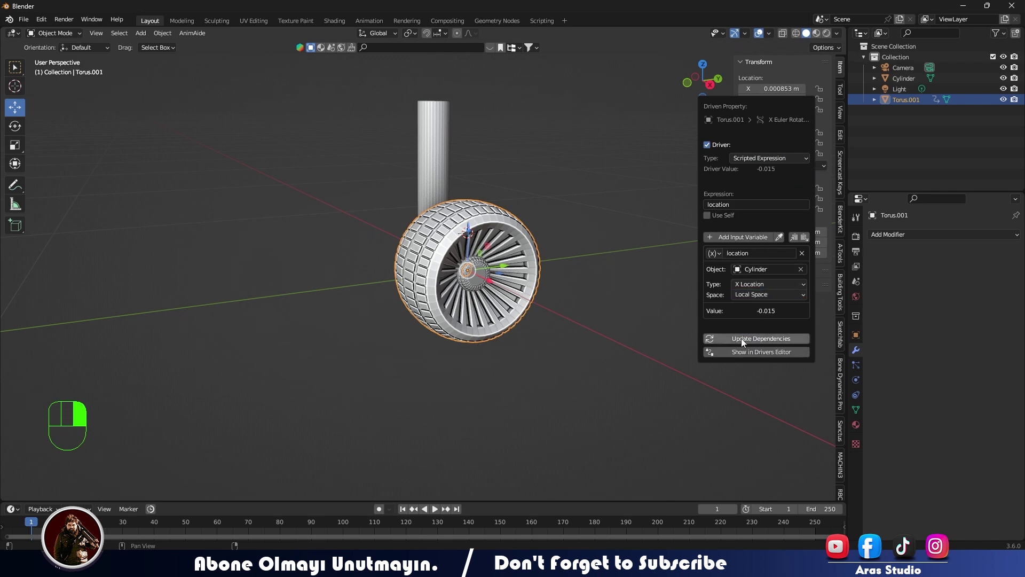
Step: Test the driver by moving the cylinder along the Y axis, and undo the move
{"action": "left_click", "coordinate": [511, 155]}
{"action": "left_click", "coordinate": [419, 154]}
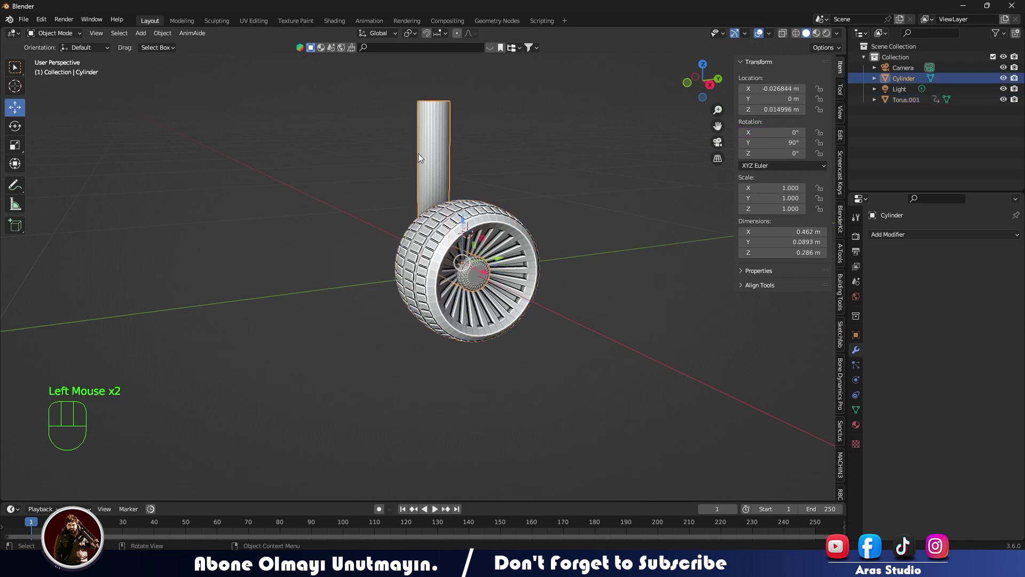
{"action": "left_click_drag", "start_coordinate": [498, 256], "coordinate": [468, 264]}
{"action": "key", "text": "ctrl+z"}
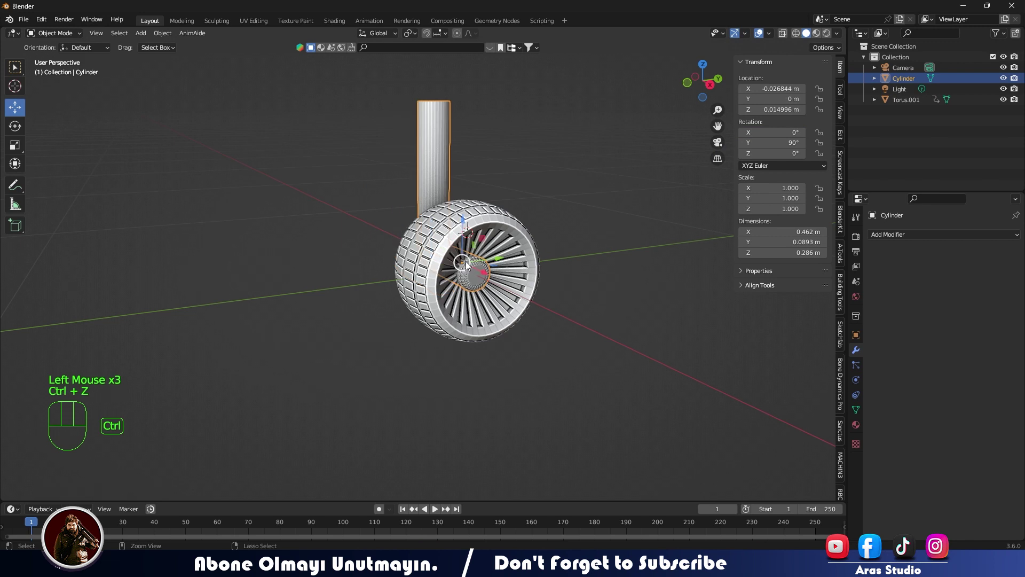
Step: In the Drivers Editor, change the variable type of the wheel's X rotation driver to Y Location
{"action": "left_click", "coordinate": [418, 248]}
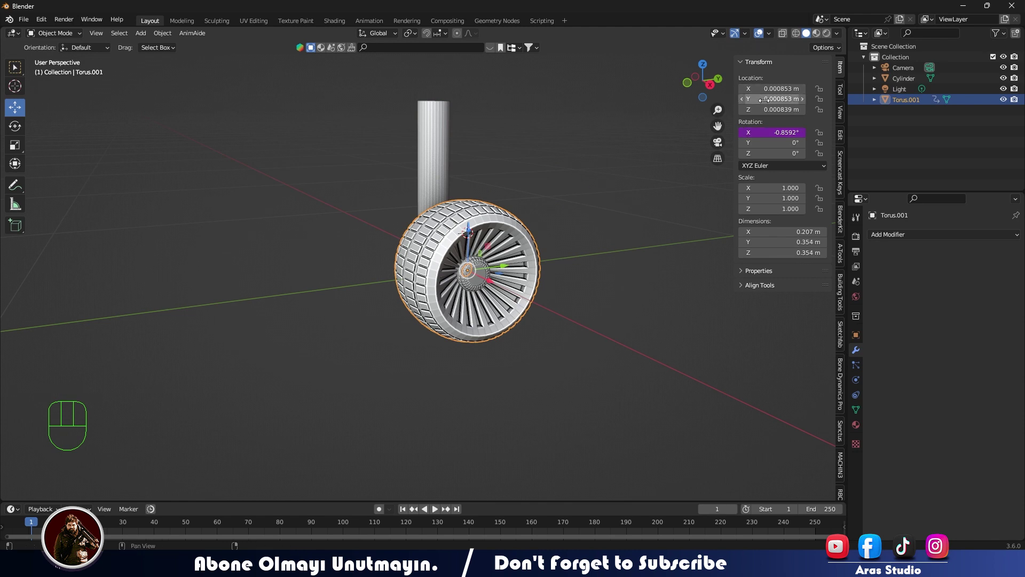
{"action": "right_click", "coordinate": [784, 133]}
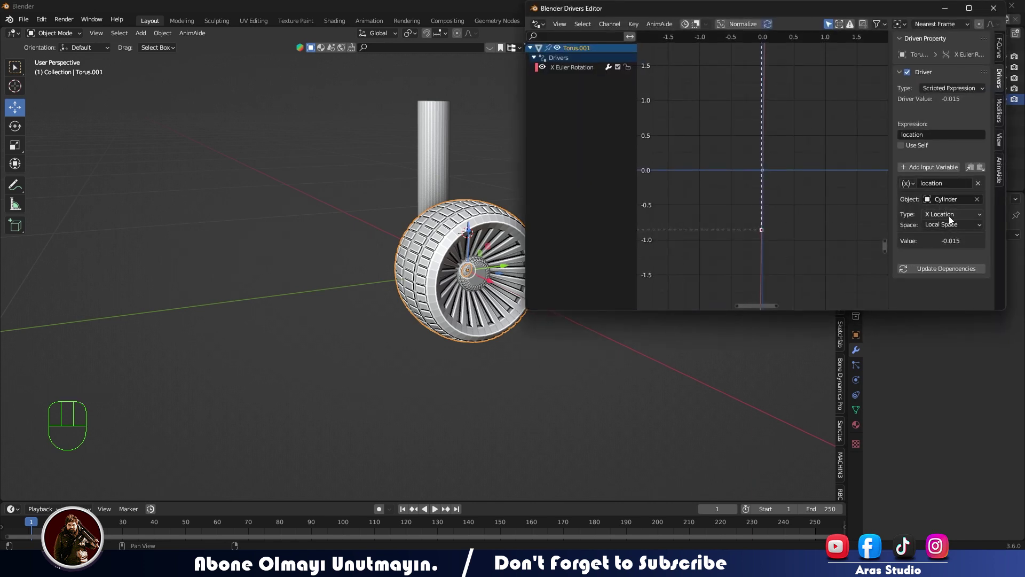
{"action": "left_click", "coordinate": [947, 218]}
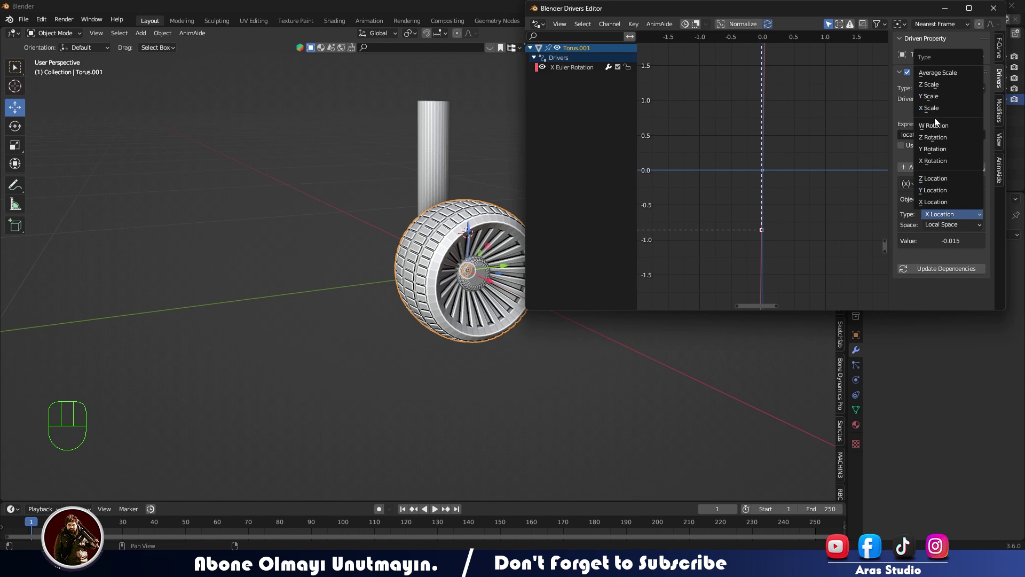
{"action": "left_click", "coordinate": [933, 193]}
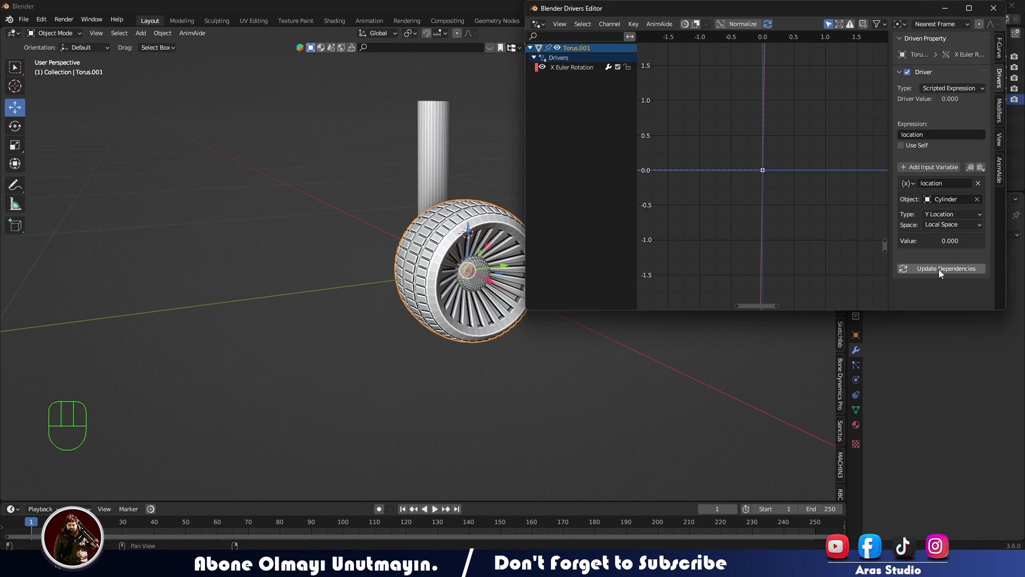
{"action": "left_click", "coordinate": [994, 8]}
Step: Switch the transform orientation to Local and parent the wheel to the cylinder with Object (Keep Transform)
{"action": "left_click", "coordinate": [383, 33]}
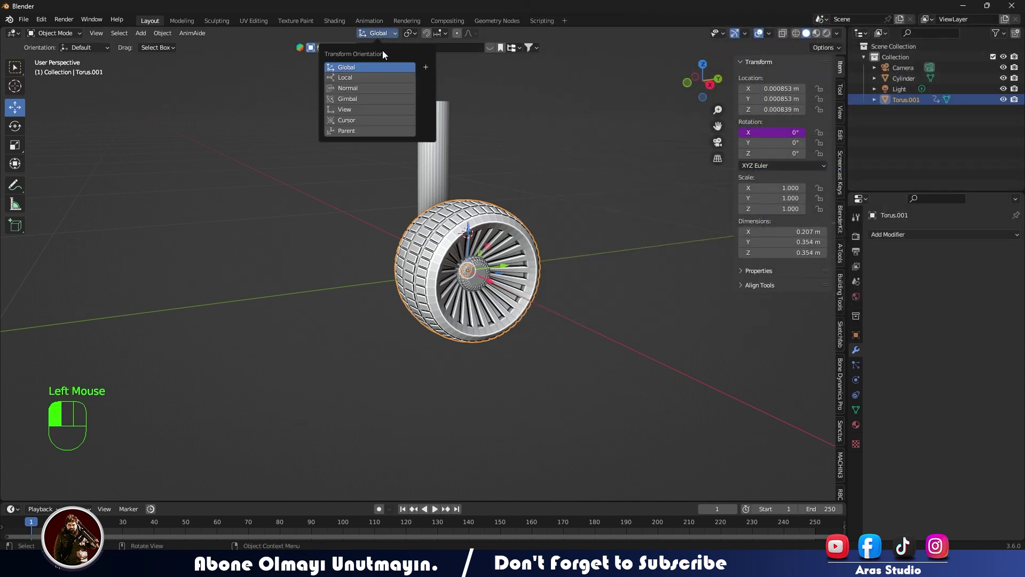
{"action": "left_click", "coordinate": [342, 78]}
{"action": "left_click", "coordinate": [450, 233]}
{"action": "left_click", "coordinate": [444, 167], "text": "shift"}
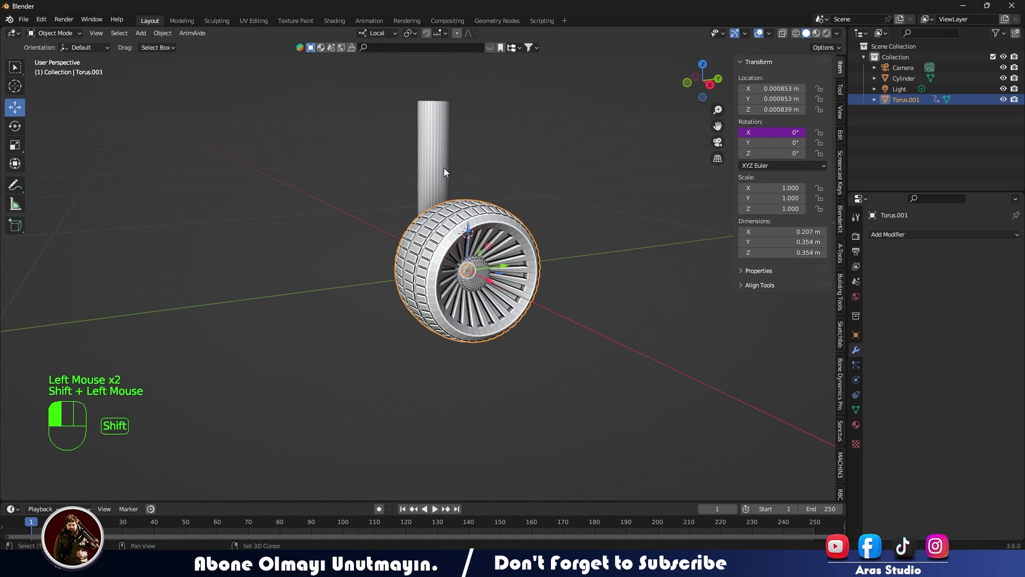
{"action": "key", "text": "ctrl+p"}
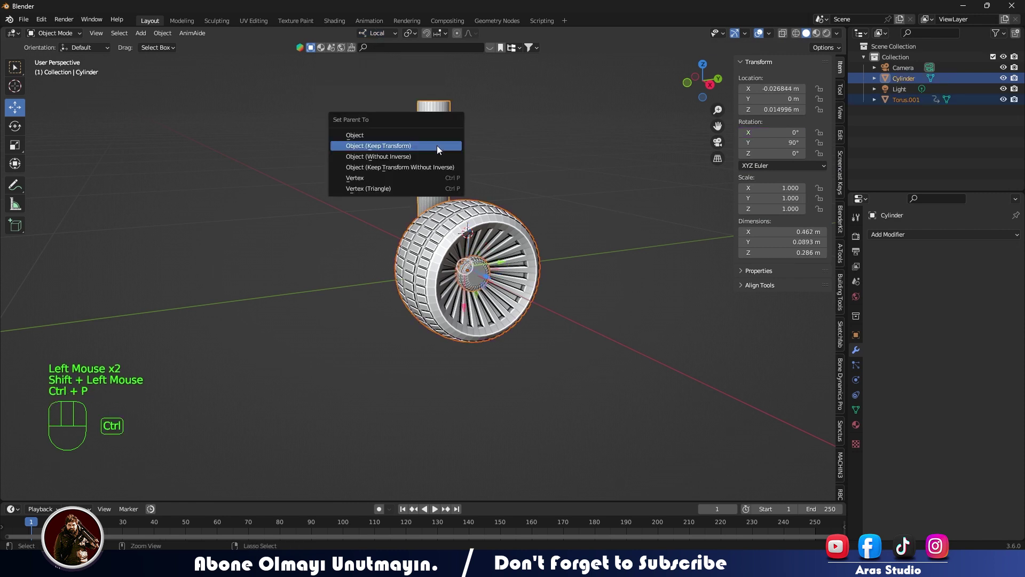
{"action": "left_click", "coordinate": [437, 145]}
Step: Test the parented wheel by moving the cylinder along its local Y axis, and undo the move
{"action": "left_click", "coordinate": [565, 231]}
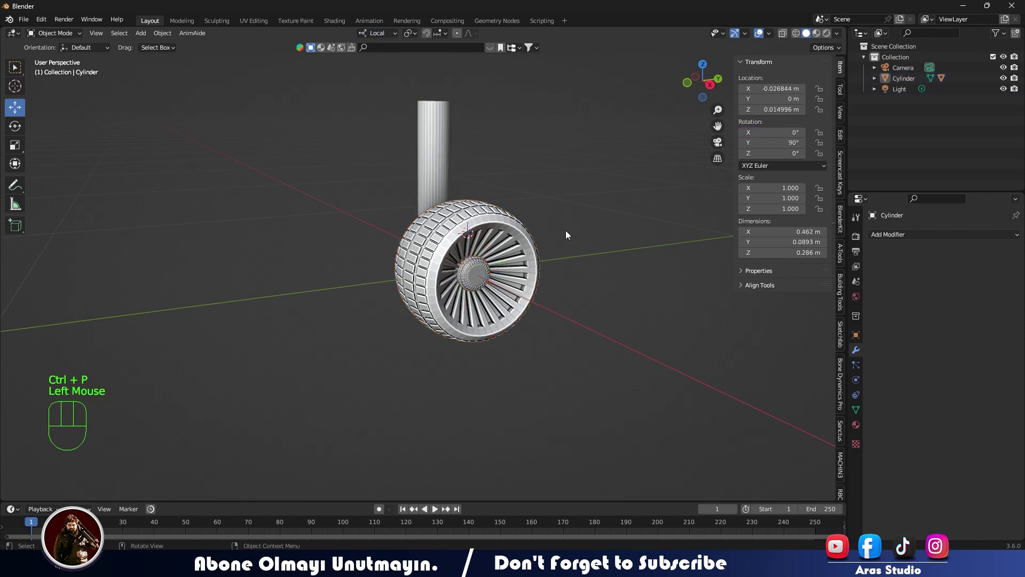
{"action": "double_click", "coordinate": [486, 248]}
{"action": "left_click", "coordinate": [483, 232]}
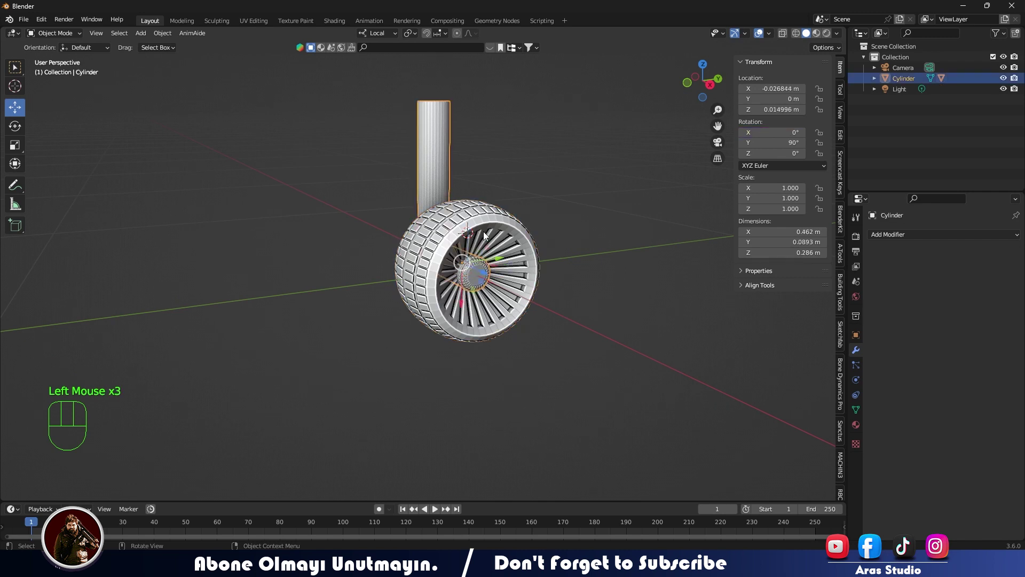
{"action": "left_click_drag", "start_coordinate": [503, 262], "coordinate": [406, 287]}
{"action": "key", "text": "ctrl+z"}
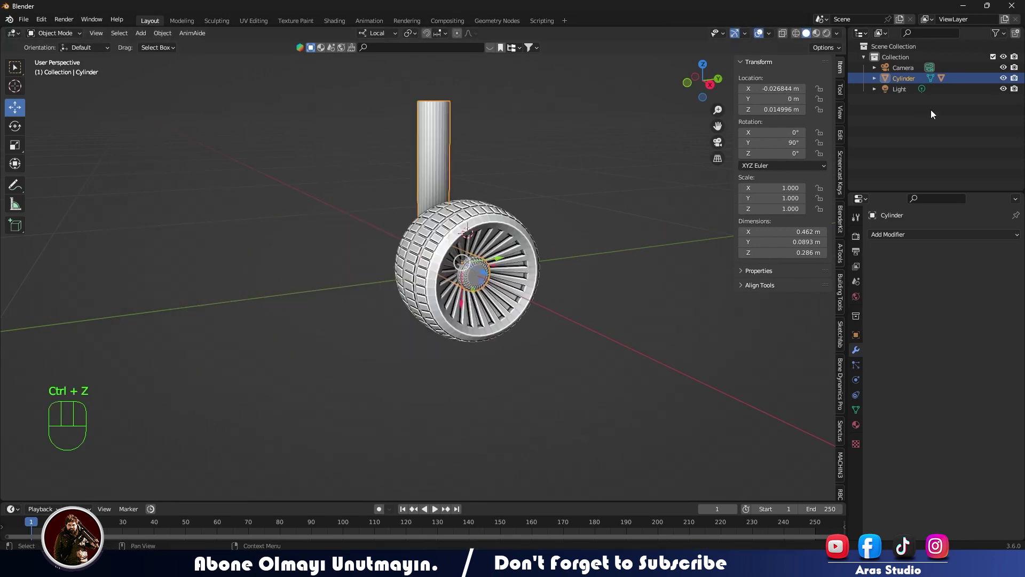
Step: Change the expression of the wheel's X rotation driver to -location, update its dependencies and close the Drivers Editor
{"action": "left_click", "coordinate": [487, 227]}
{"action": "right_click", "coordinate": [775, 134]}
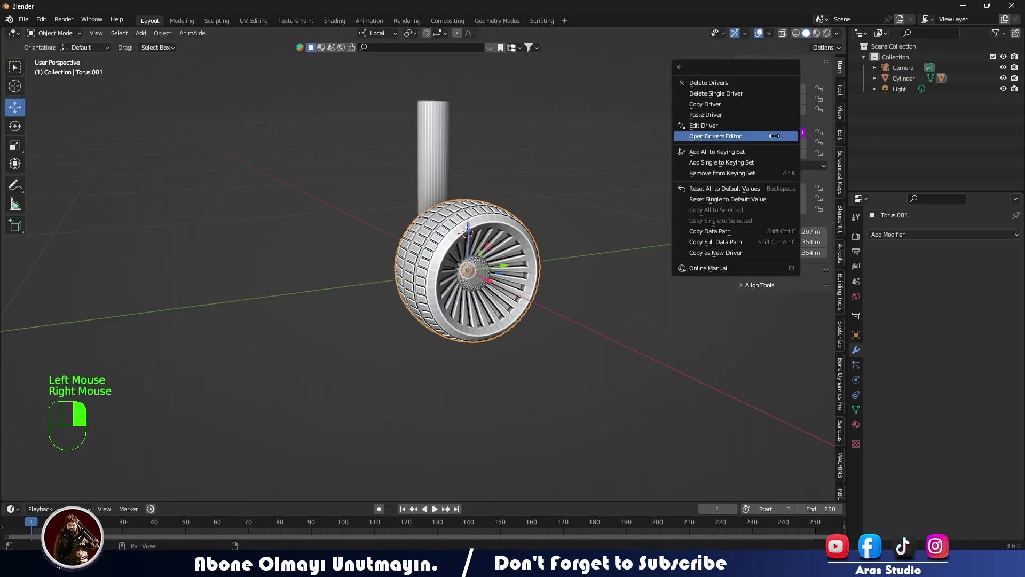
{"action": "left_click", "coordinate": [774, 135]}
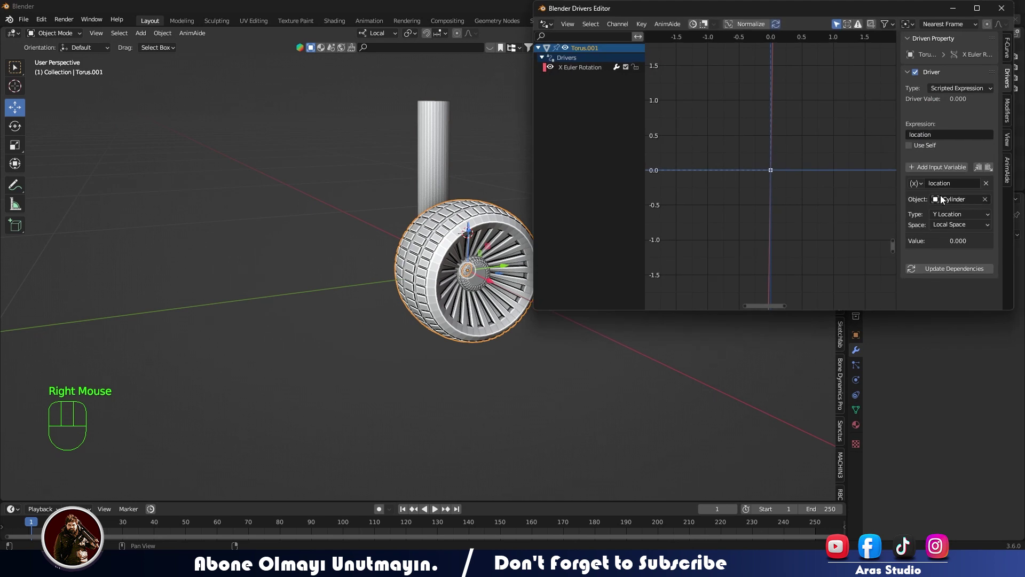
{"action": "left_click", "coordinate": [931, 183]}
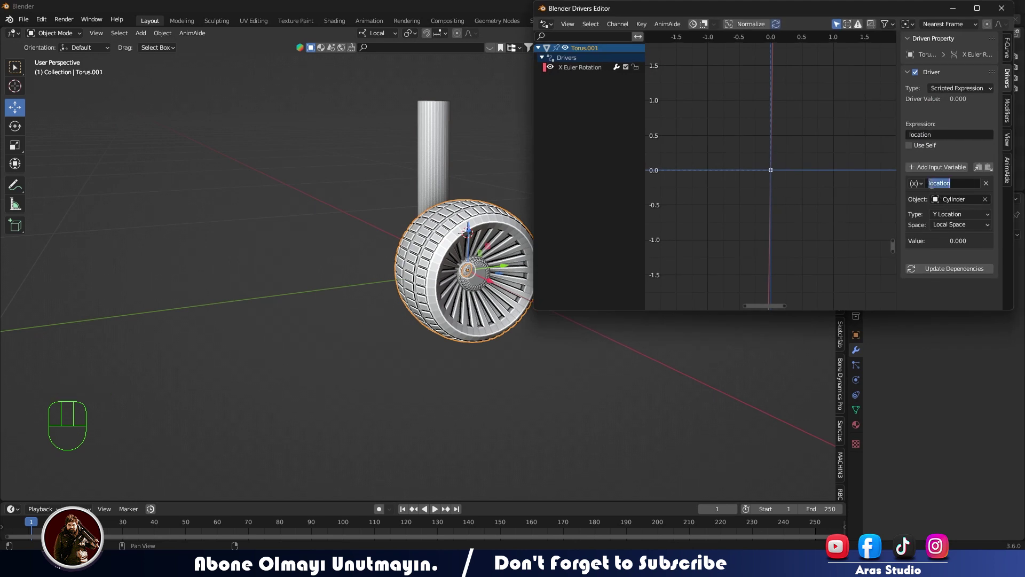
{"action": "left_click", "coordinate": [915, 134]}
{"action": "left_click", "coordinate": [910, 135]}
{"action": "type", "text": "-"}
{"action": "left_click", "coordinate": [959, 269]}
{"action": "left_click", "coordinate": [1003, 9]}
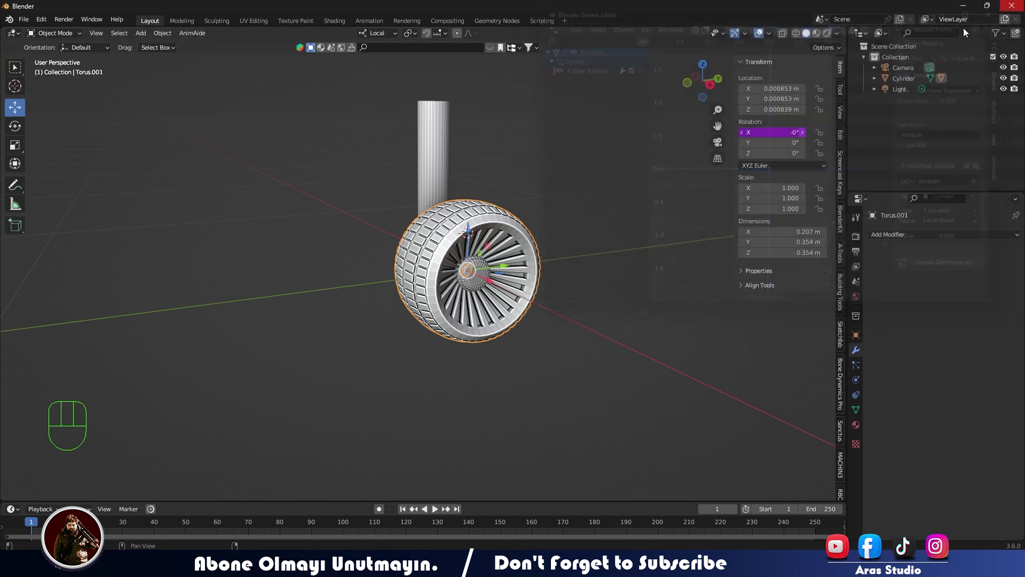
Step: Test the inverted driver by moving the cylinder along its local Y axis, and undo the move
{"action": "left_click", "coordinate": [424, 154]}
{"action": "left_click_drag", "start_coordinate": [501, 256], "coordinate": [313, 308]}
{"action": "key", "text": "ctrl+z"}
{"action": "key", "text": "ctrl+z"}
{"action": "key", "text": "ctrl+z"}
Step: Reopen the wheel's X rotation driver, set its expression to -location*50 and update the dependencies
{"action": "left_click", "coordinate": [518, 211]}
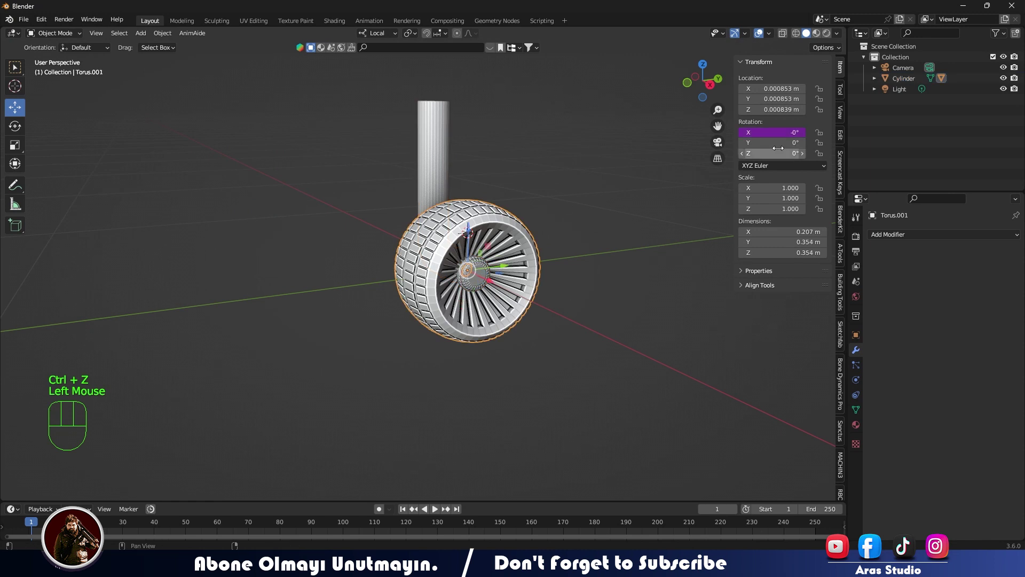
{"action": "right_click", "coordinate": [778, 132]}
{"action": "left_click", "coordinate": [769, 131]}
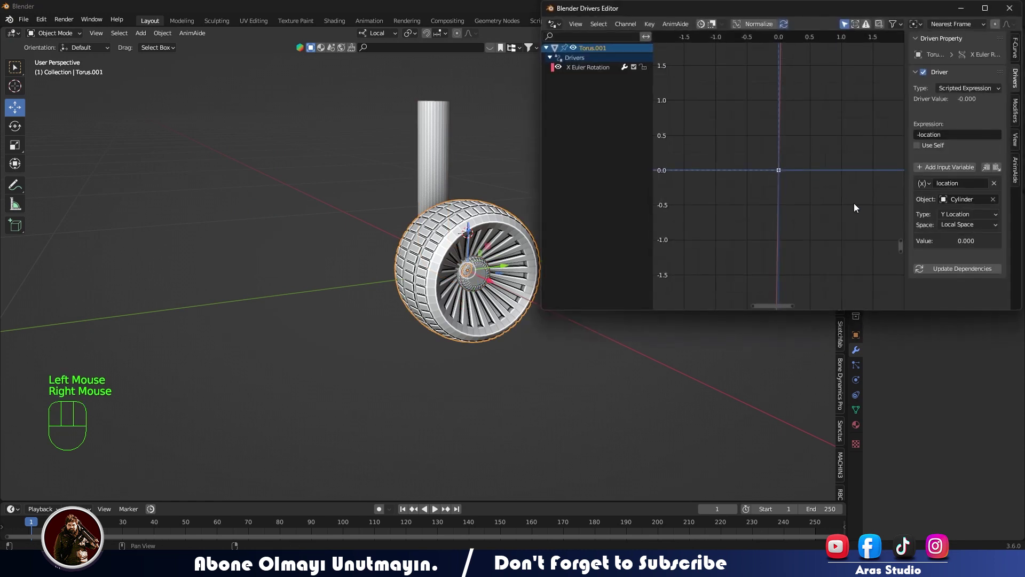
{"action": "left_click", "coordinate": [975, 134]}
{"action": "left_click", "coordinate": [975, 134]}
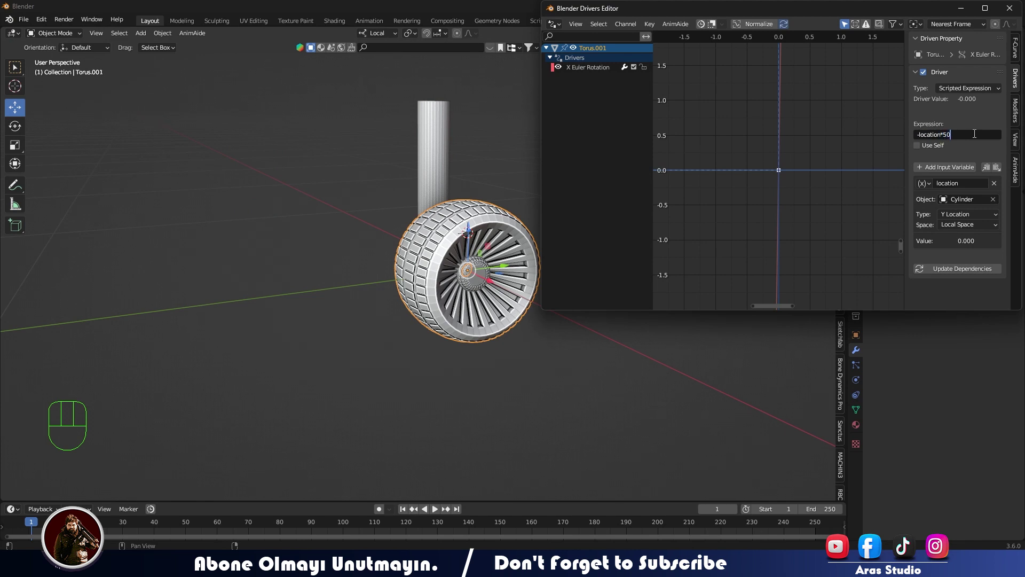
{"action": "left_click", "coordinate": [940, 268]}
Step: Test the multiplied driver by moving the cylinder along its local Y axis
{"action": "left_click", "coordinate": [460, 169]}
{"action": "left_click", "coordinate": [444, 169]}
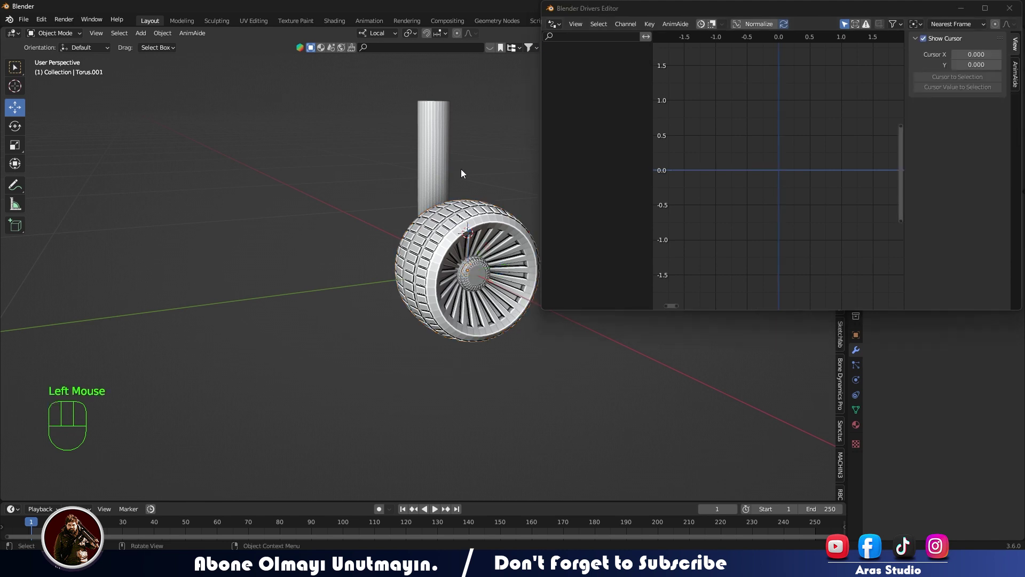
{"action": "left_click_drag", "start_coordinate": [495, 260], "coordinate": [515, 299]}
Step: Select the wheel and set its driver expression to -location*200
{"action": "left_click", "coordinate": [431, 245]}
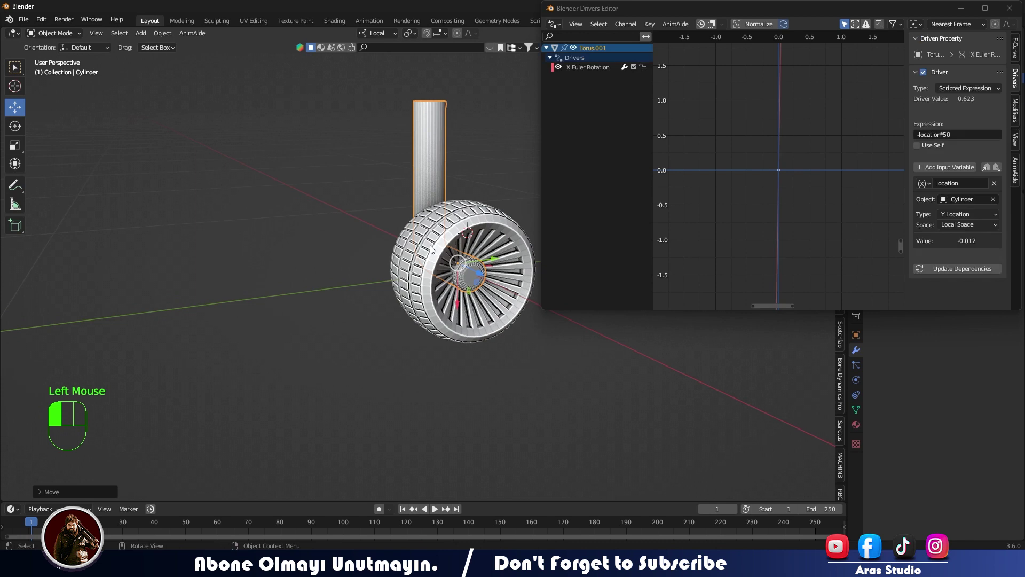
{"action": "left_click", "coordinate": [959, 134]}
{"action": "left_click", "coordinate": [958, 133]}
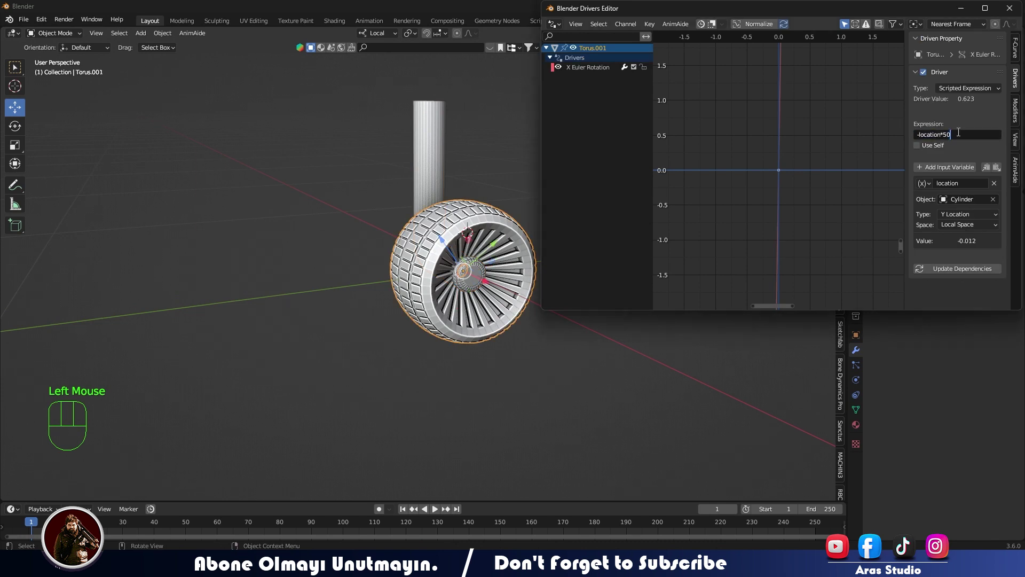
{"action": "key", "text": "BackSpace"}
{"action": "key", "text": "BackSpace"}
{"action": "key", "text": "Return"}
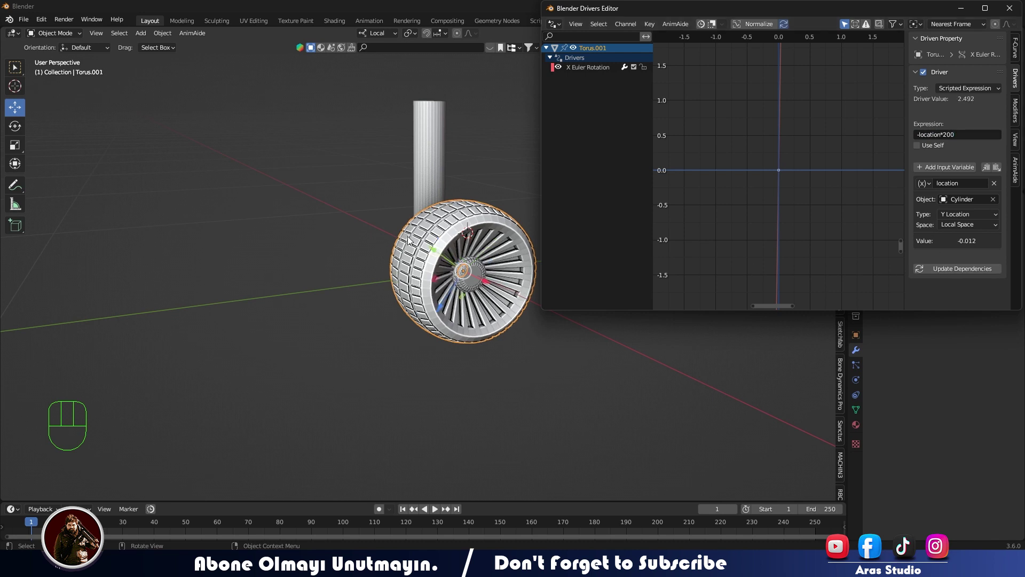
Step: Move the cylinder along its local Y axis to test the wheel's rotation with the 200 multiplier
{"action": "left_click", "coordinate": [411, 237]}
{"action": "left_click", "coordinate": [422, 201]}
{"action": "left_click_drag", "start_coordinate": [495, 260], "coordinate": [502, 309]}
Step: Select the wheel and set its driver expression back to -location*50
{"action": "left_click", "coordinate": [496, 225]}
{"action": "left_click", "coordinate": [979, 135]}
{"action": "left_click", "coordinate": [974, 133]}
{"action": "left_click", "coordinate": [972, 132]}
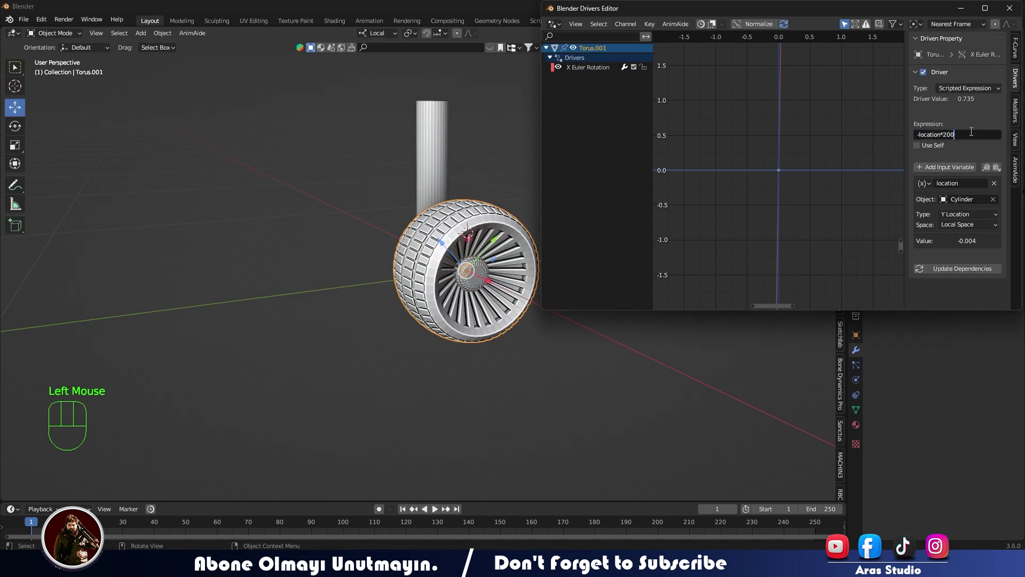
{"action": "key", "text": "BackSpace"}
{"action": "key", "text": "Return"}
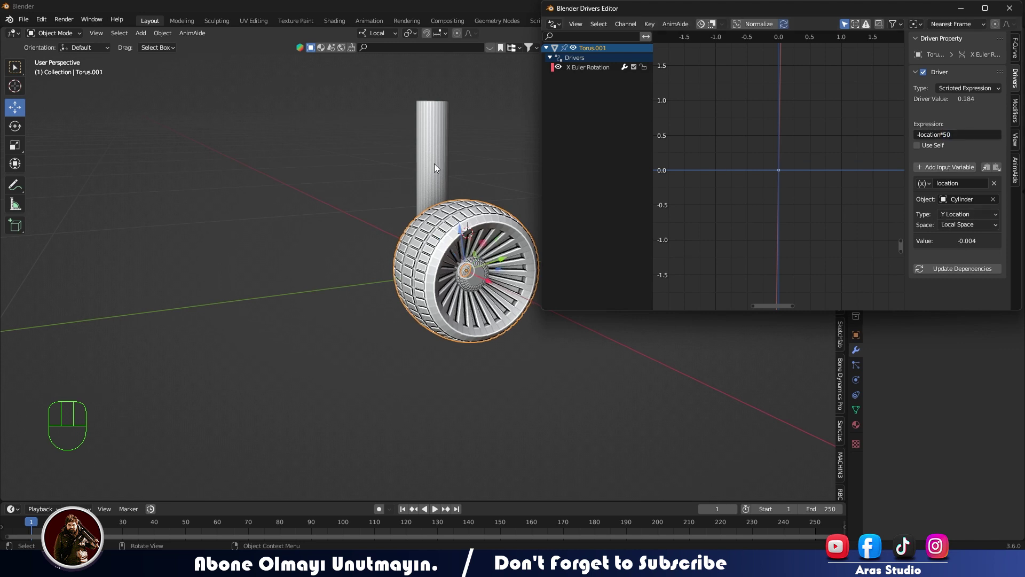
Step: Add a second input variable to the wheel's driver as a Transform Channel with the cylinder as its object
{"action": "left_click", "coordinate": [933, 167]}
{"action": "scroll", "coordinate": [947, 270], "scroll_direction": "down", "scroll_amount": 2}
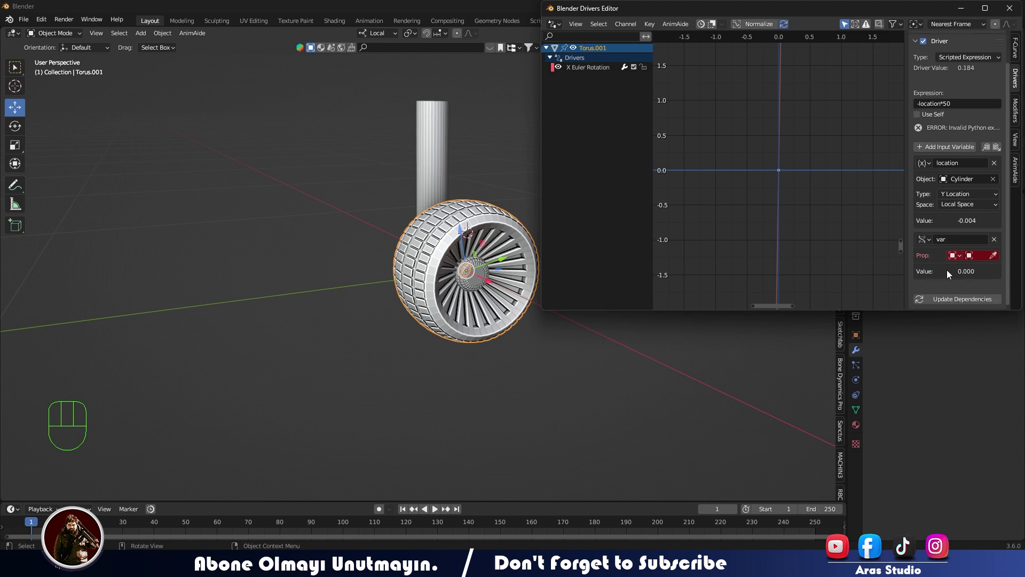
{"action": "left_click", "coordinate": [924, 240]}
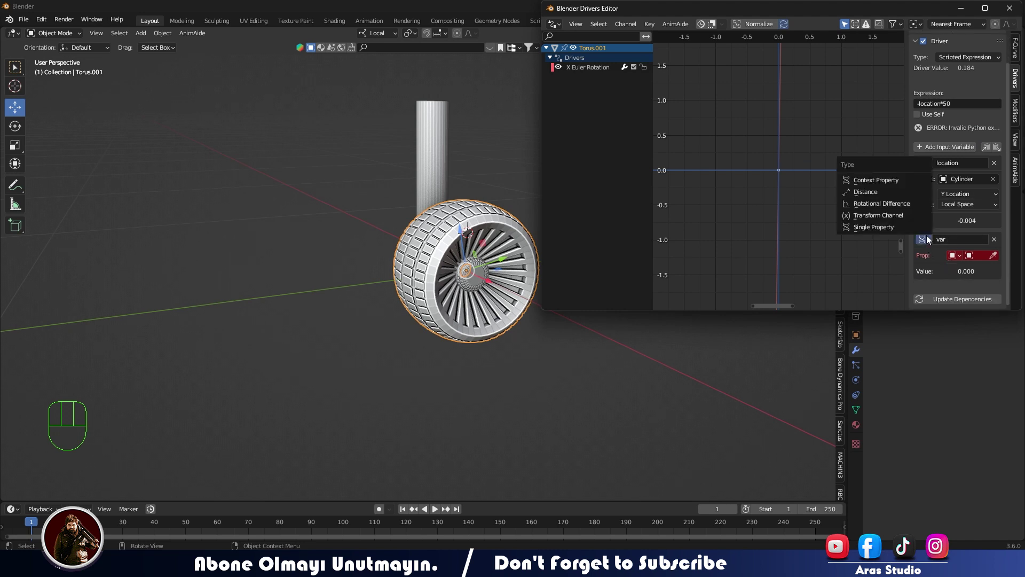
{"action": "left_click", "coordinate": [864, 214]}
{"action": "left_click", "coordinate": [994, 256]}
{"action": "left_click", "coordinate": [434, 152]}
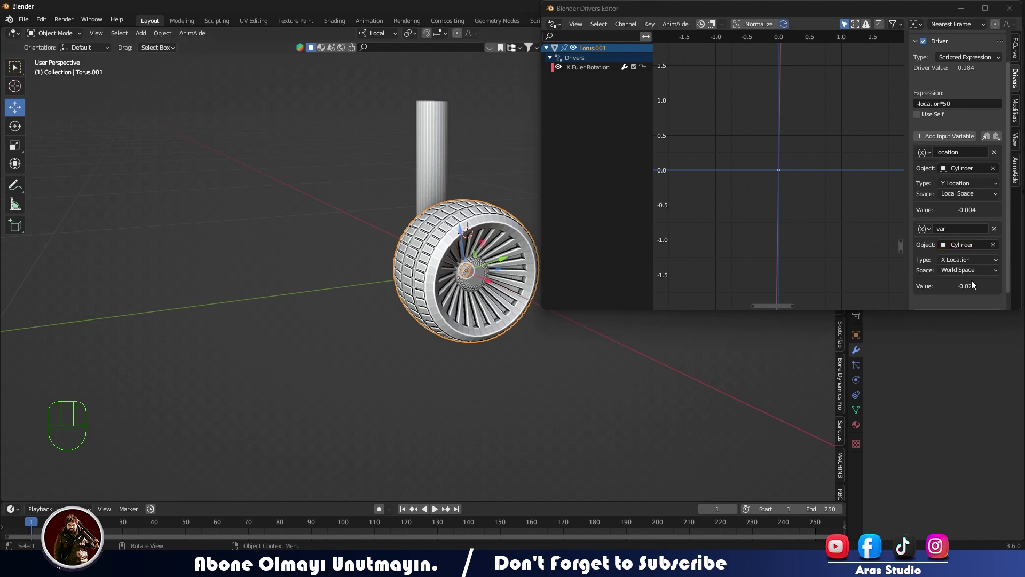
Step: Set the second driver variable to X Location in Local Space
{"action": "scroll", "coordinate": [970, 279], "scroll_direction": "down", "scroll_amount": 1}
{"action": "left_click", "coordinate": [957, 244]}
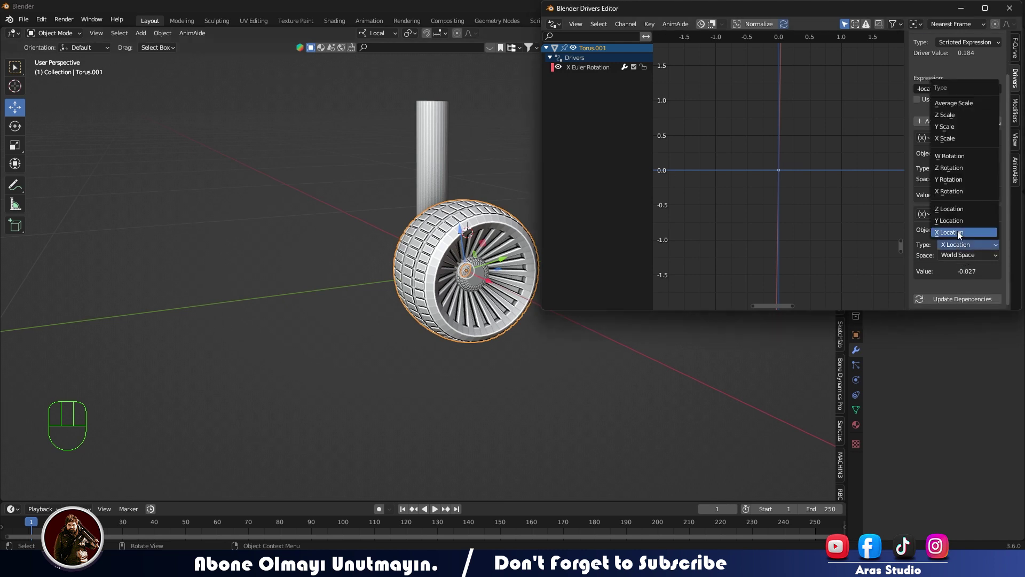
{"action": "left_click", "coordinate": [951, 230]}
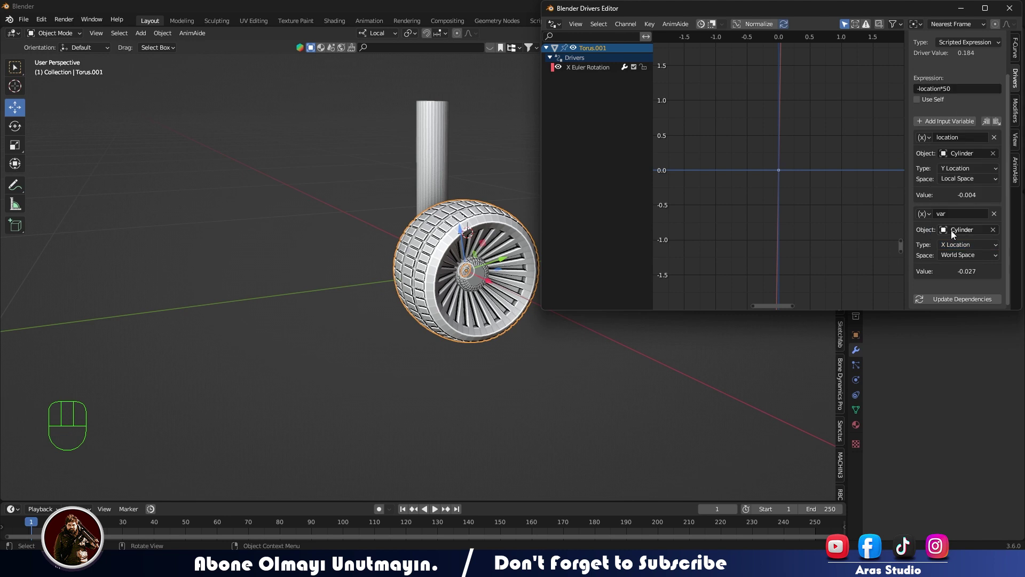
{"action": "left_click", "coordinate": [967, 255]}
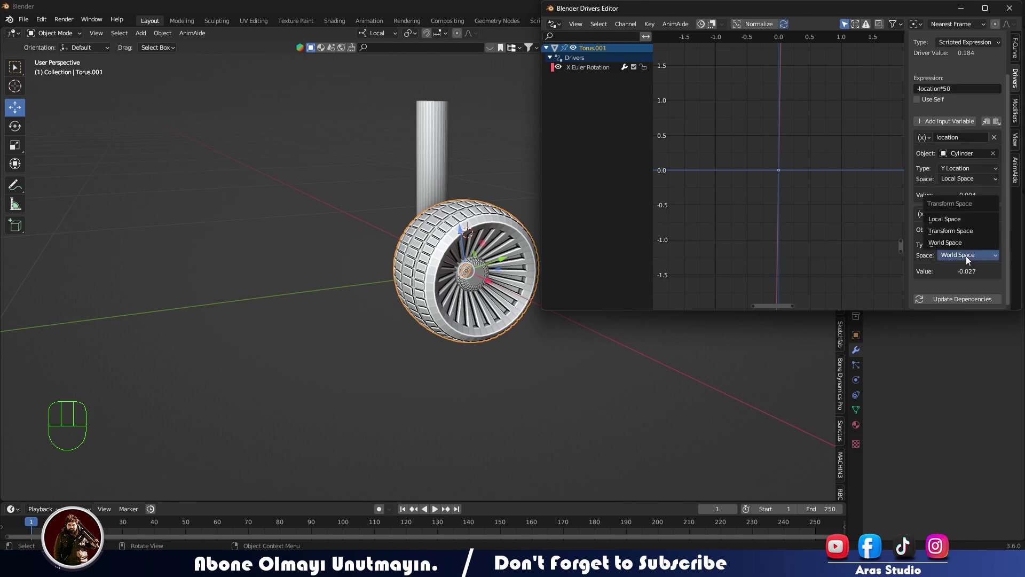
{"action": "left_click", "coordinate": [940, 218]}
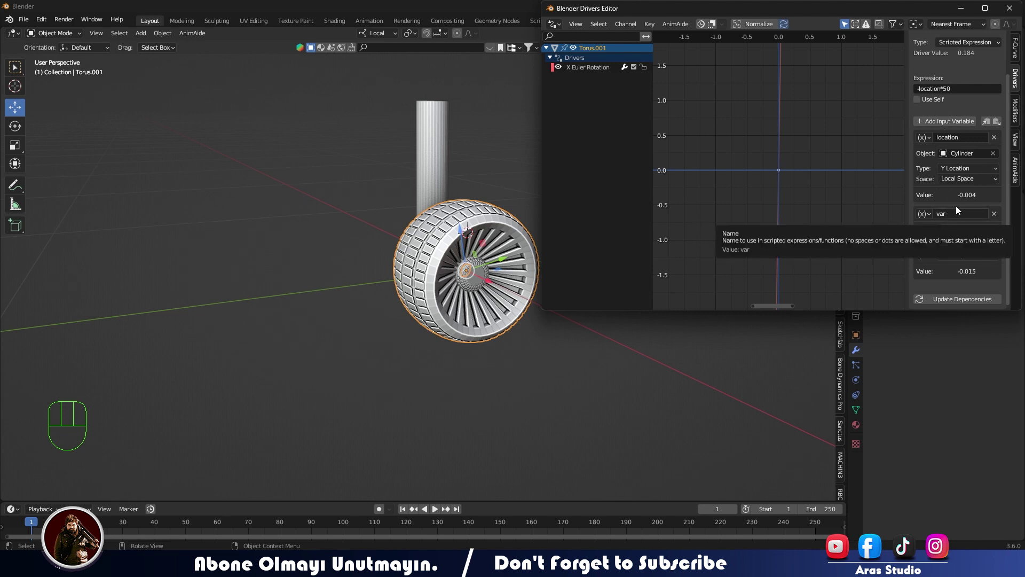
Step: Extend the driver expression to -location*50+var and update the dependencies
{"action": "left_click", "coordinate": [966, 90]}
{"action": "left_click", "coordinate": [966, 90]}
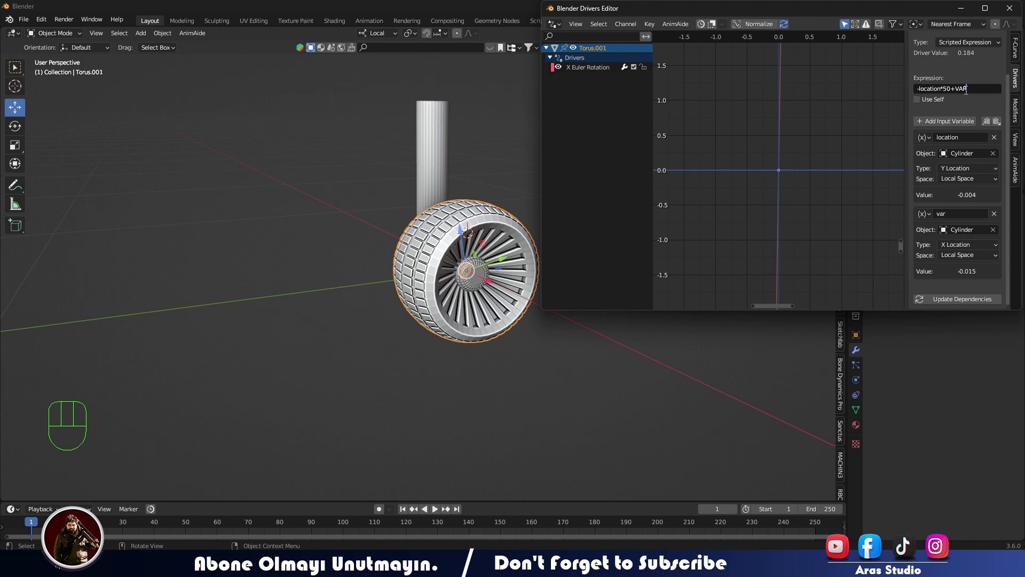
{"action": "key", "text": "BackSpace"}
{"action": "left_click", "coordinate": [954, 299]}
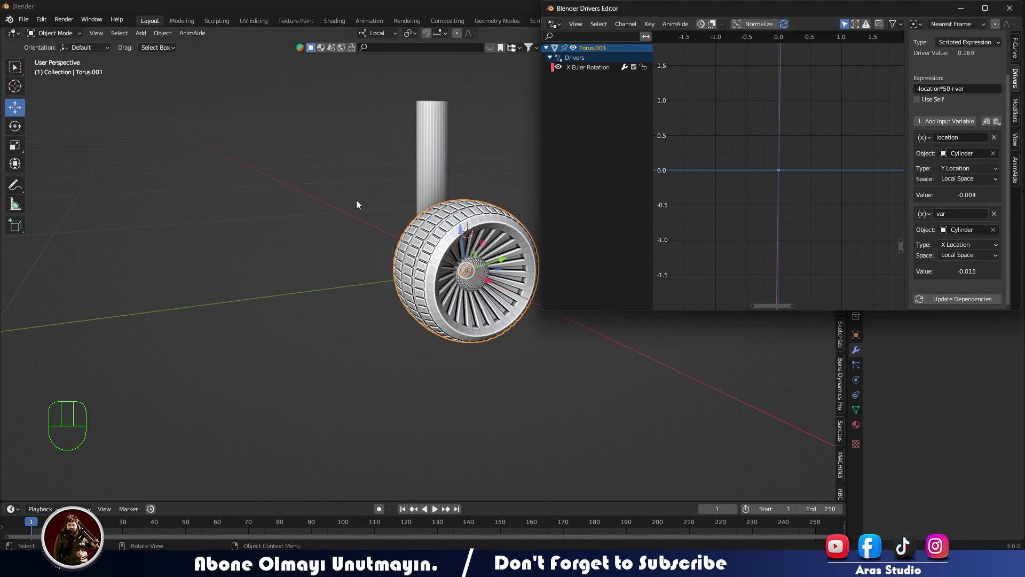
Step: Multiply the second variable by 50 so that the driver expression reads -location*50+var*50
{"action": "left_click", "coordinate": [968, 89]}
{"action": "left_click", "coordinate": [969, 88]}
{"action": "type", "text": "*50"}
{"action": "key", "text": "Return"}
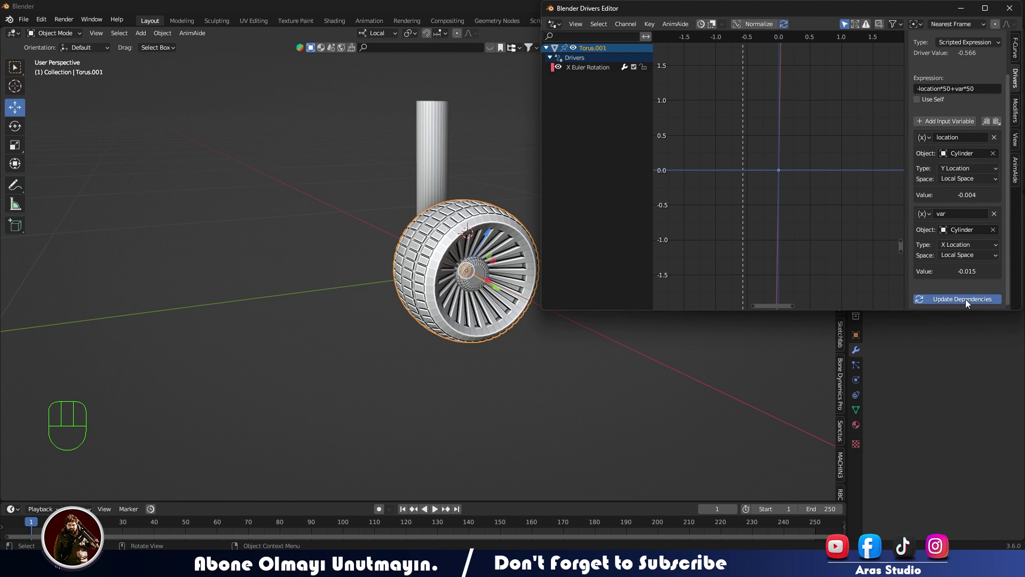
Step: Move the cylinder along its local Y axis and rotate it 90° about the global Z axis
{"action": "left_click", "coordinate": [420, 136]}
{"action": "left_click_drag", "start_coordinate": [497, 259], "coordinate": [363, 261]}
{"action": "key", "text": "r"}
{"action": "key", "text": "z"}
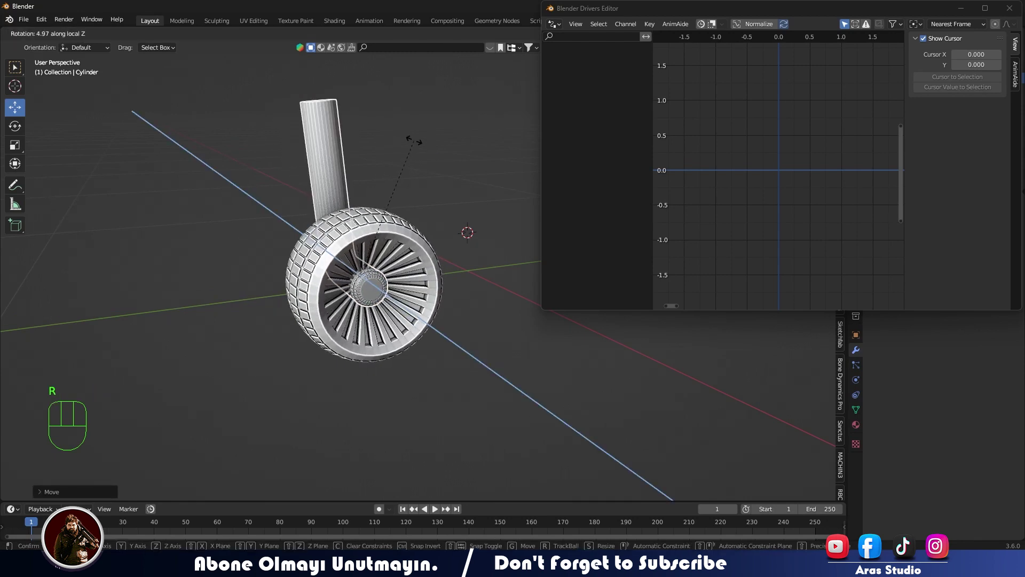
{"action": "type", "text": "z"}
{"action": "type", "text": "90"}
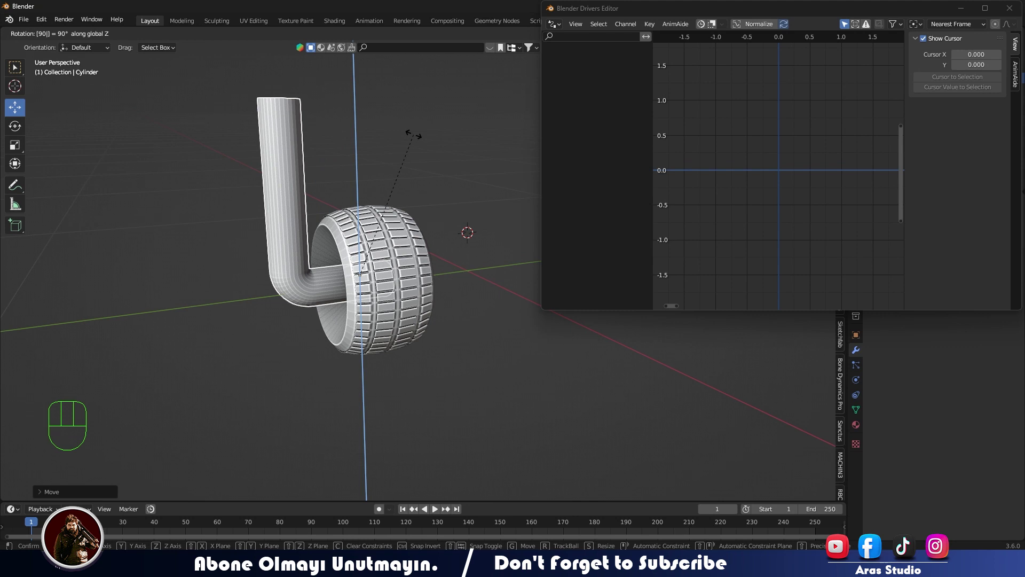
{"action": "key", "text": "Return"}
Step: Test the rotated wheel by moving the cylinder along its local Y and X axes, shifting the Drivers Editor window out of the way
{"action": "middle_click_drag", "start_coordinate": [436, 252], "coordinate": [300, 265]}
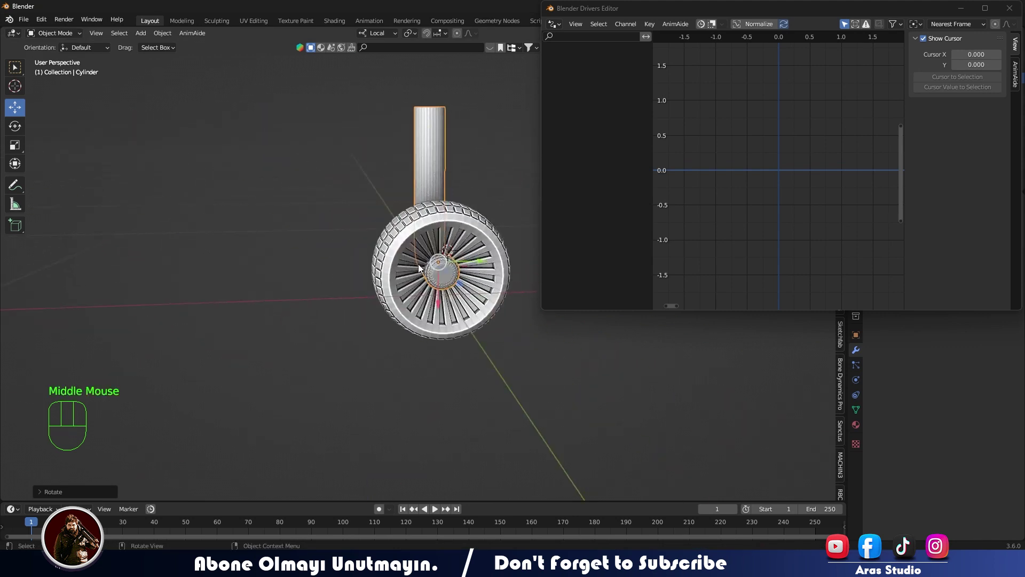
{"action": "scroll", "coordinate": [419, 264], "scroll_direction": "down", "scroll_amount": 2}
{"action": "middle_click_drag", "start_coordinate": [418, 263], "coordinate": [439, 319]}
{"action": "left_click_drag", "start_coordinate": [458, 233], "coordinate": [434, 239]}
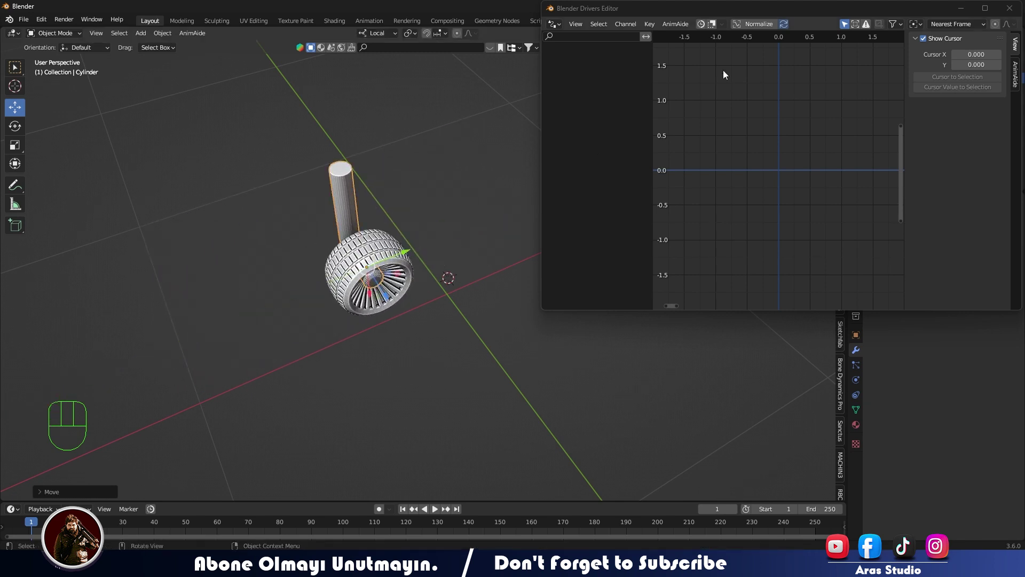
{"action": "left_click_drag", "start_coordinate": [736, 6], "coordinate": [746, 85]}
{"action": "middle_click_drag", "start_coordinate": [450, 266], "coordinate": [353, 307]}
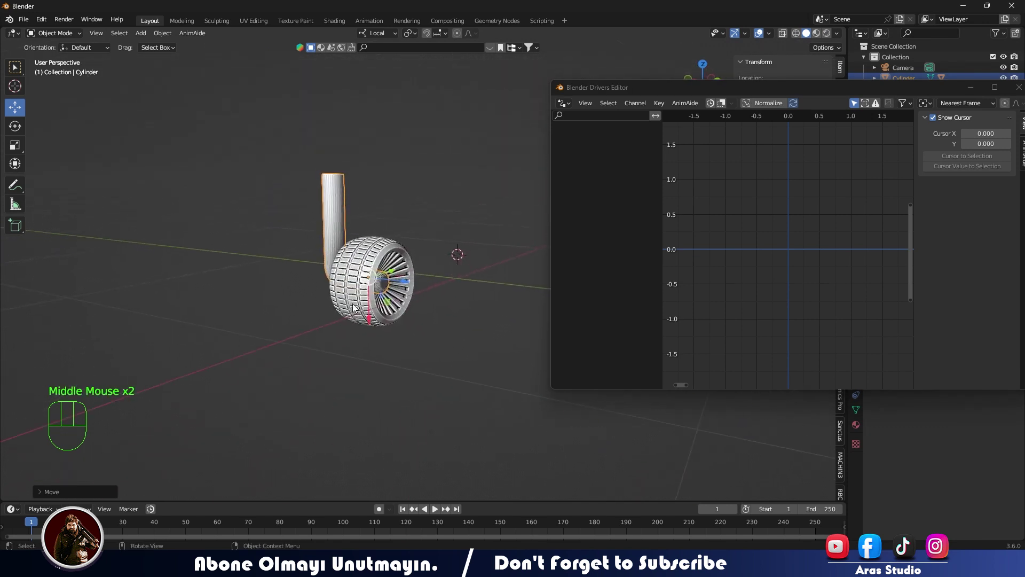
{"action": "mouse_move", "coordinate": [369, 319]}
{"action": "left_mouse_down"}
{"action": "mouse_move", "coordinate": [370, 341]}
{"action": "mouse_move", "coordinate": [375, 162]}
{"action": "mouse_move", "coordinate": [369, 275]}
{"action": "mouse_move", "coordinate": [360, 178]}
{"action": "mouse_move", "coordinate": [355, 365]}
{"action": "mouse_move", "coordinate": [356, 205]}
{"action": "mouse_move", "coordinate": [355, 317]}
{"action": "left_mouse_up"}
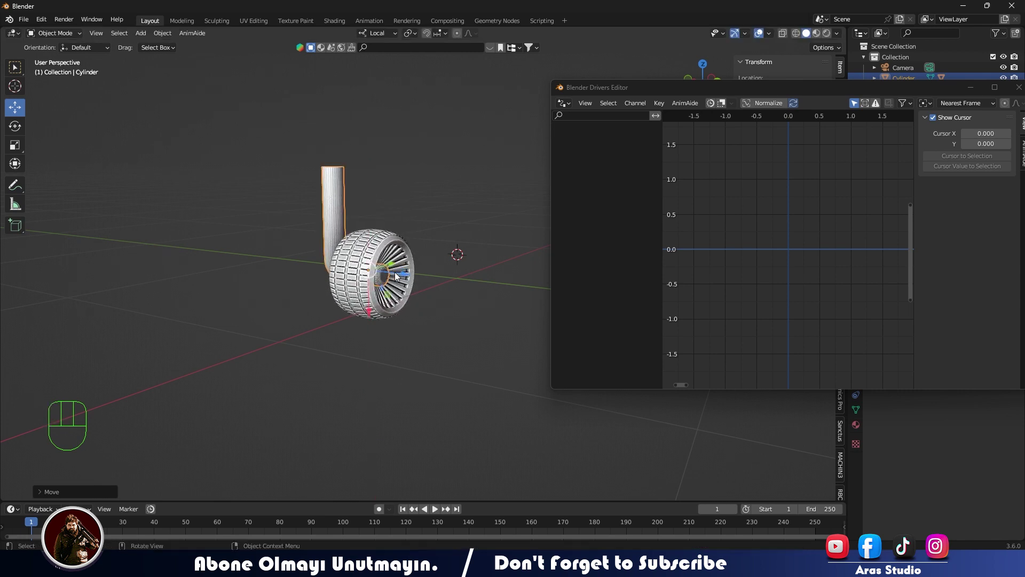
Step: Add a third input variable to the wheel's X rotation driver and pick the cylinder as its target object
{"action": "left_click", "coordinate": [362, 255]}
{"action": "scroll", "coordinate": [950, 301], "scroll_direction": "down", "scroll_amount": 2}
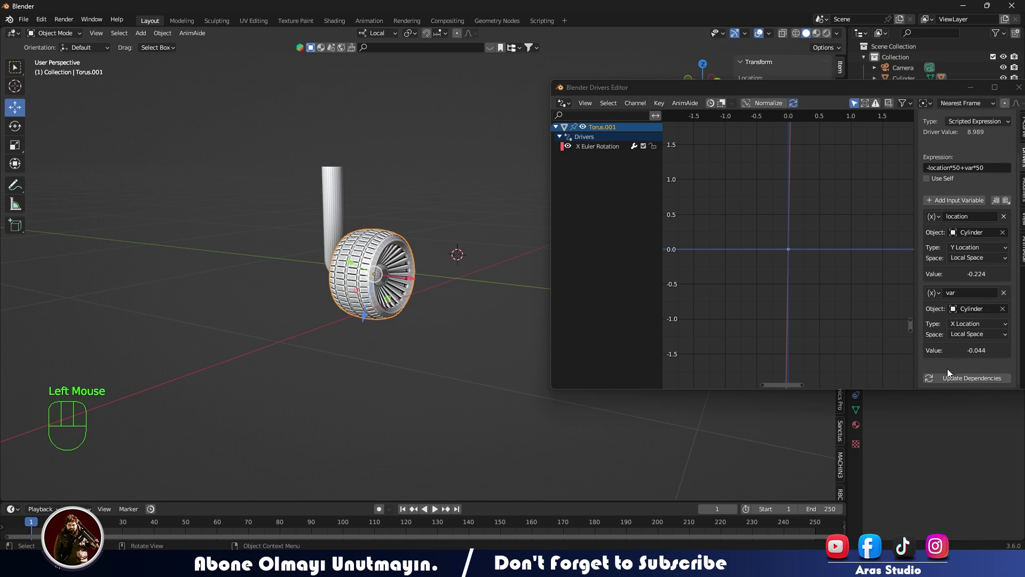
{"action": "scroll", "coordinate": [963, 254], "scroll_direction": "up", "scroll_amount": 2}
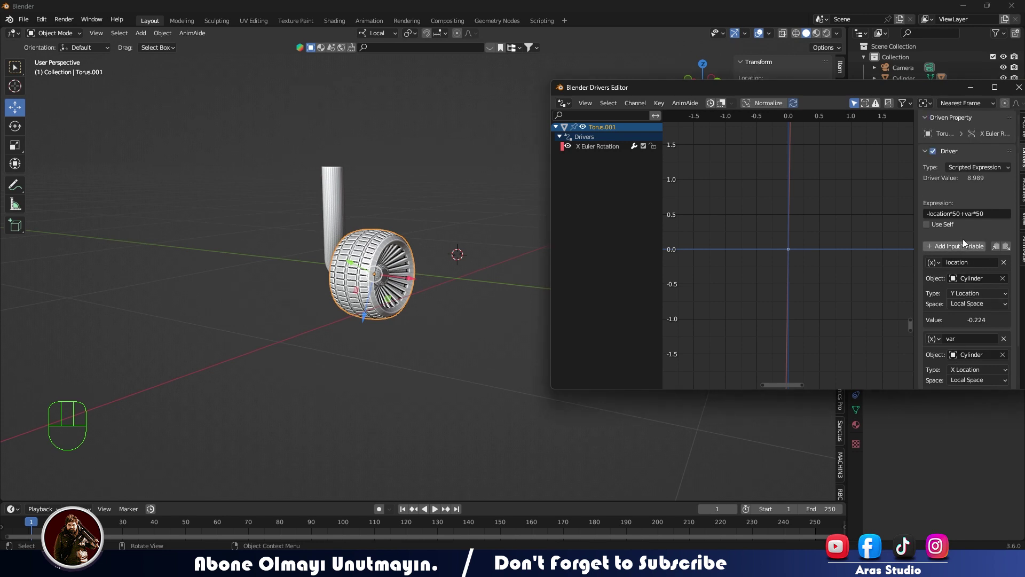
{"action": "left_click", "coordinate": [964, 246]}
{"action": "scroll", "coordinate": [970, 286], "scroll_direction": "down", "scroll_amount": 4}
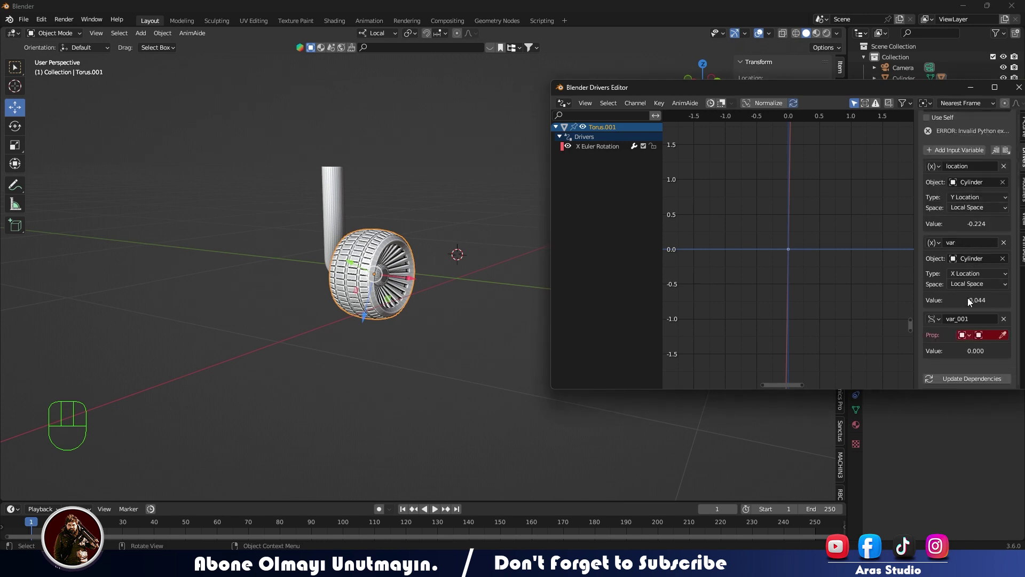
{"action": "left_click", "coordinate": [1003, 335]}
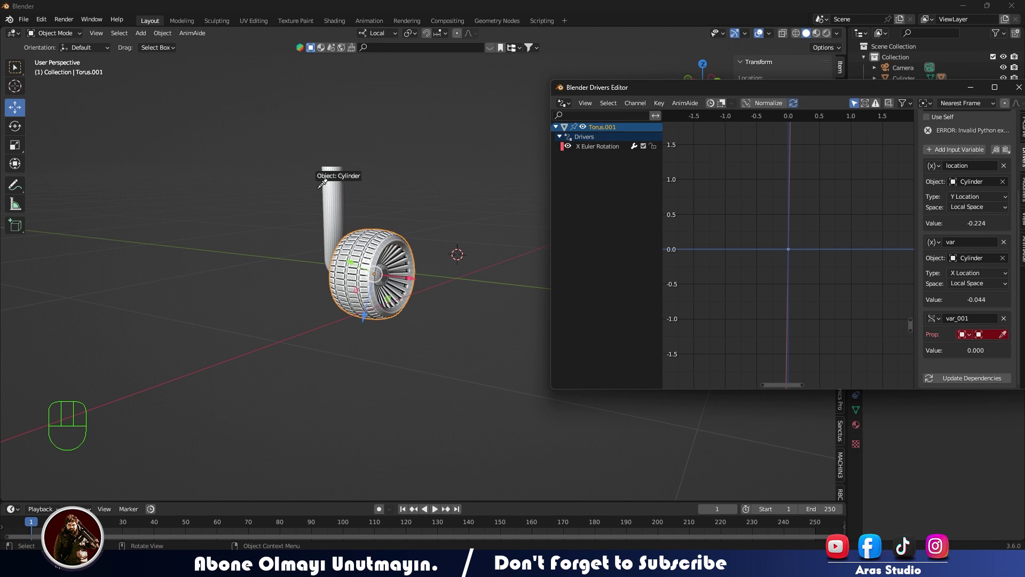
{"action": "left_click", "coordinate": [321, 185]}
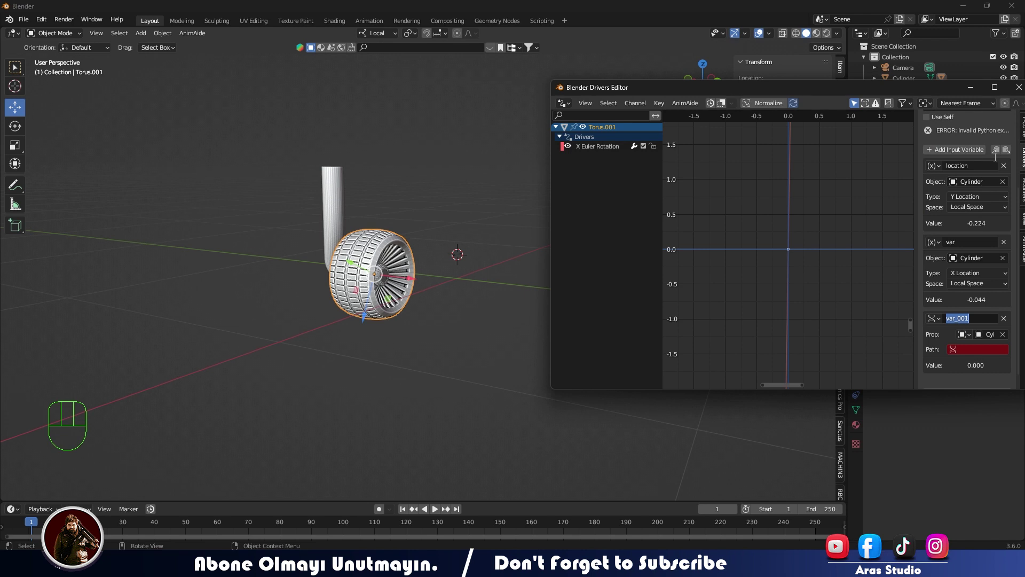
{"action": "left_click", "coordinate": [979, 183]}
{"action": "scroll", "coordinate": [979, 183], "scroll_direction": "up", "scroll_amount": 5}
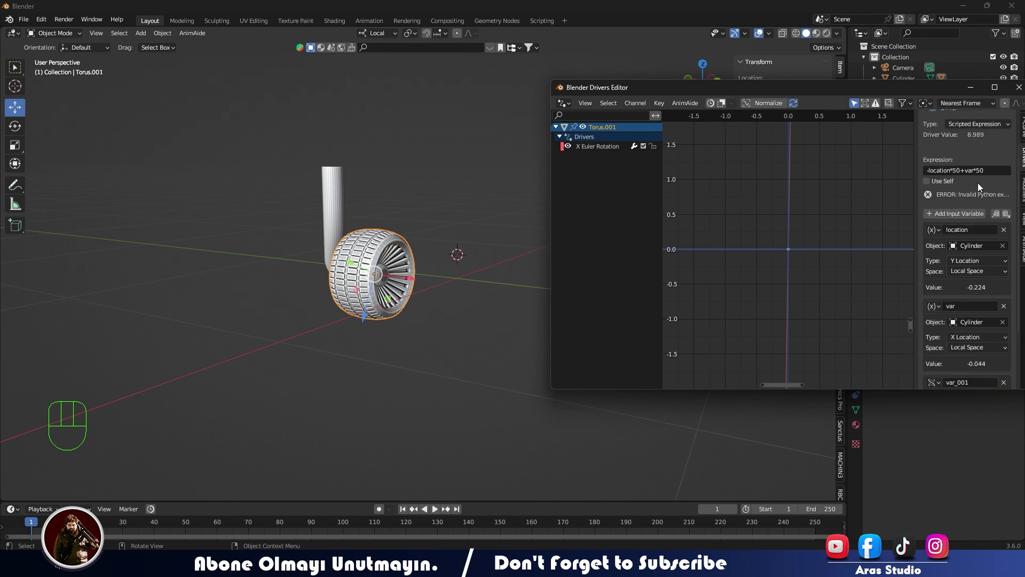
Step: Append +var_001*50 to the driver's scripted expression so it reads -location*50+var*50+var_001*50
{"action": "left_click", "coordinate": [991, 213]}
{"action": "left_click", "coordinate": [991, 213]}
{"action": "type", "text": "+var_001"}
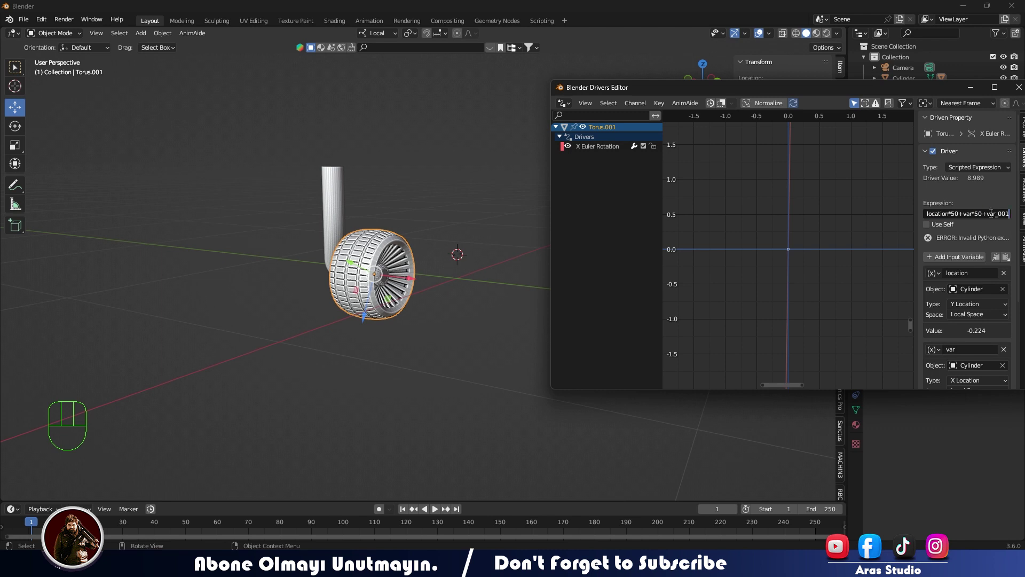
{"action": "type", "text": "*50"}
{"action": "key", "text": "Return"}
Step: Make var_001 a transform channel variable reading the cylinder's Z Location in Local Space, and update the driver's dependencies
{"action": "scroll", "coordinate": [951, 322], "scroll_direction": "down", "scroll_amount": 5}
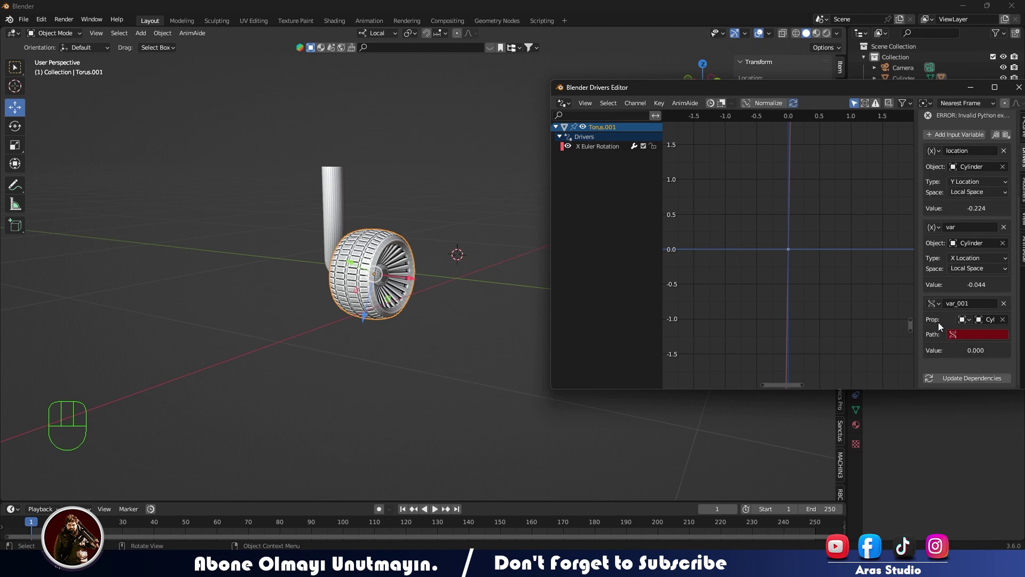
{"action": "left_click", "coordinate": [937, 302]}
{"action": "left_click", "coordinate": [879, 327]}
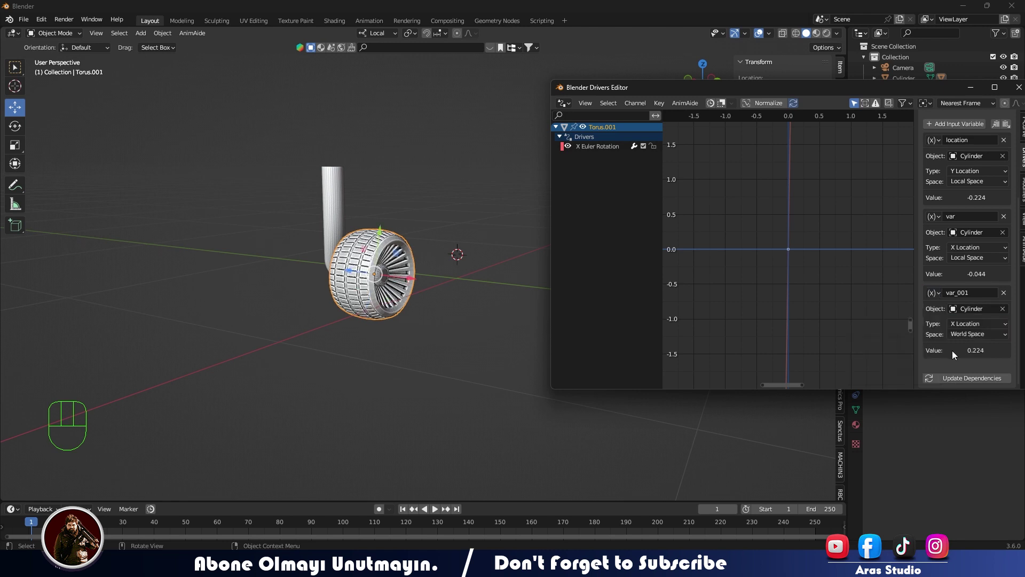
{"action": "left_click", "coordinate": [964, 333]}
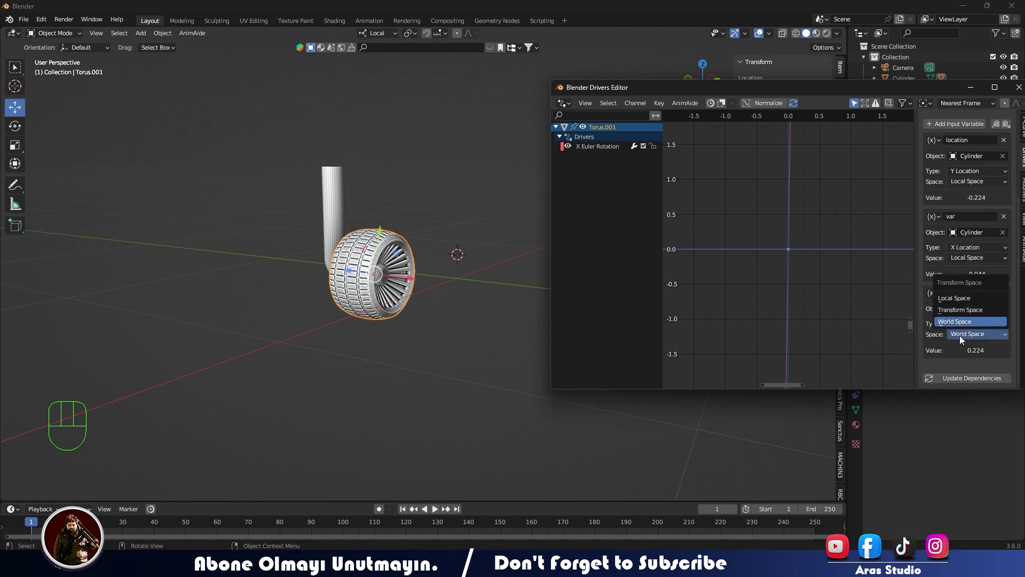
{"action": "left_click", "coordinate": [954, 296]}
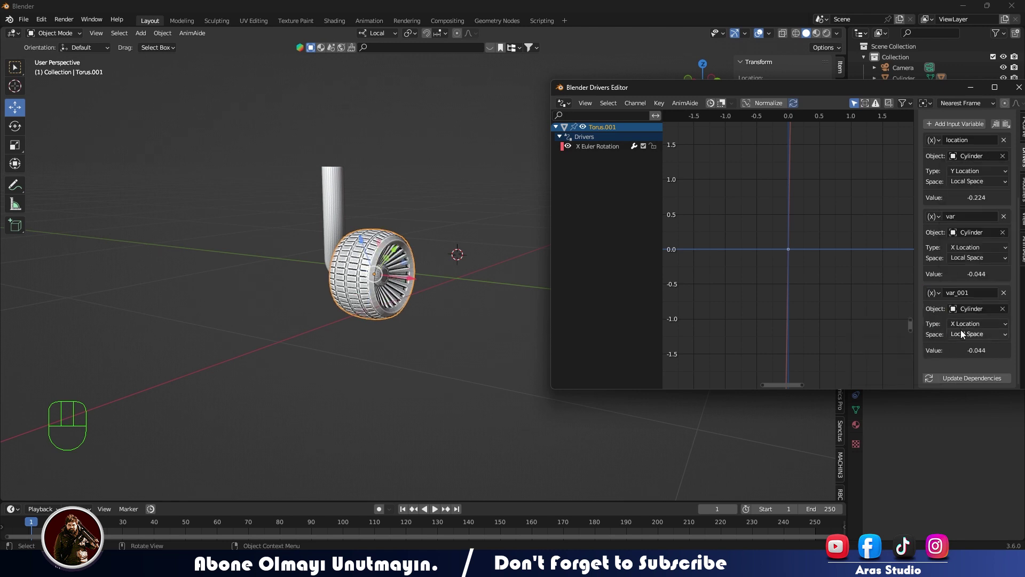
{"action": "left_click", "coordinate": [961, 323]}
{"action": "left_click", "coordinate": [963, 288]}
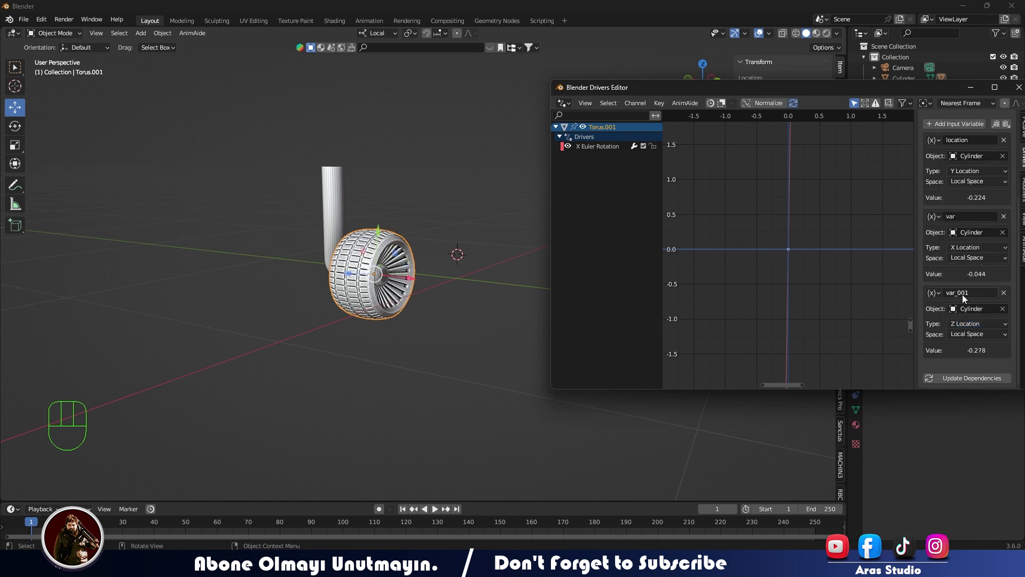
{"action": "left_click", "coordinate": [981, 377]}
Step: Undo the stray move of the wheel, then select the cylinder and move it along its local Z axis to test the driver
{"action": "left_click_drag", "start_coordinate": [413, 277], "coordinate": [419, 277]}
{"action": "key", "text": "ctrl+z"}
{"action": "left_click", "coordinate": [341, 223]}
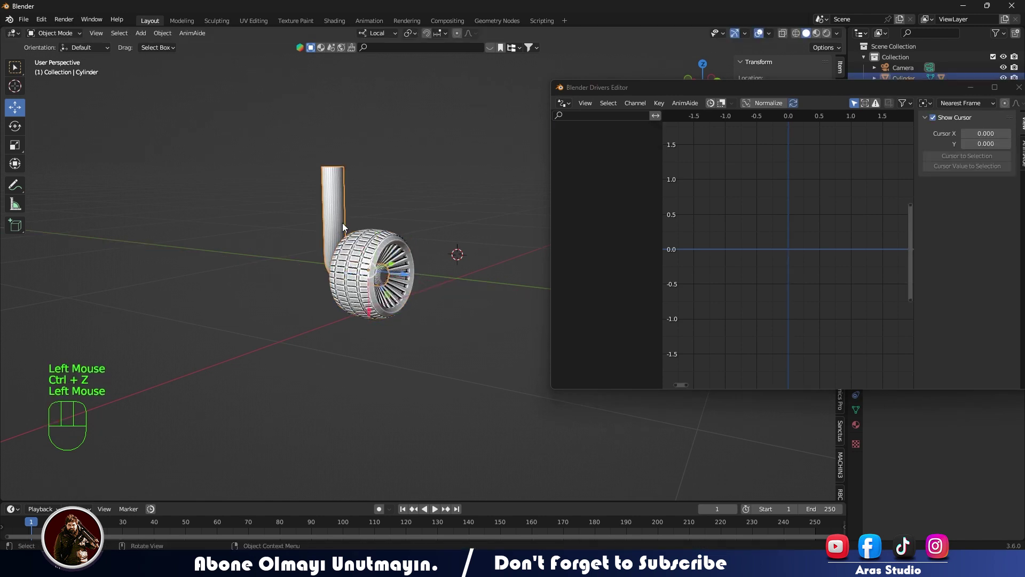
{"action": "mouse_move", "coordinate": [407, 281]}
{"action": "left_mouse_down"}
{"action": "mouse_move", "coordinate": [529, 284]}
{"action": "mouse_move", "coordinate": [278, 253]}
{"action": "mouse_move", "coordinate": [402, 275]}
{"action": "left_mouse_up"}
{"action": "scroll", "coordinate": [402, 274], "scroll_direction": "up", "scroll_amount": 2}
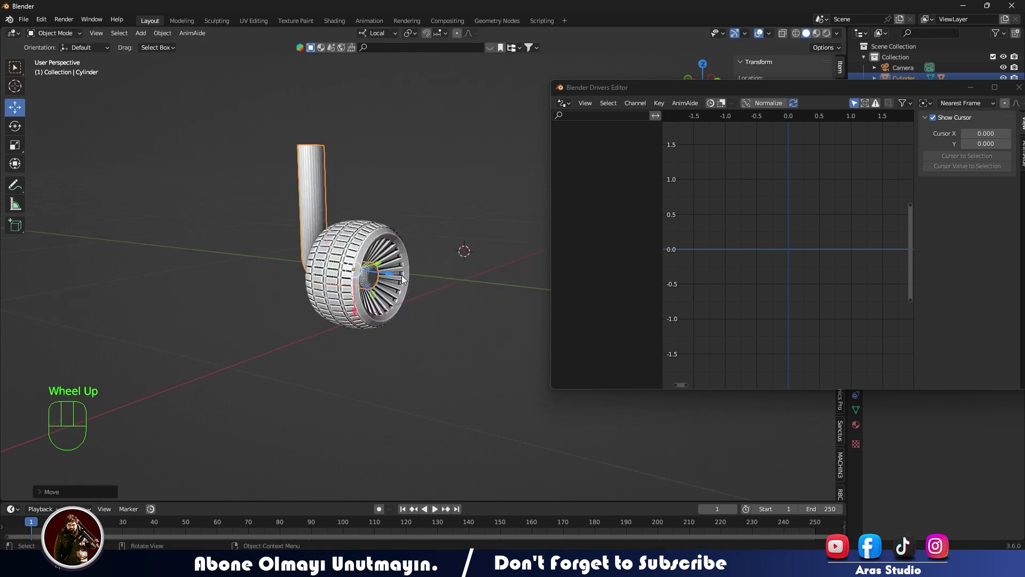